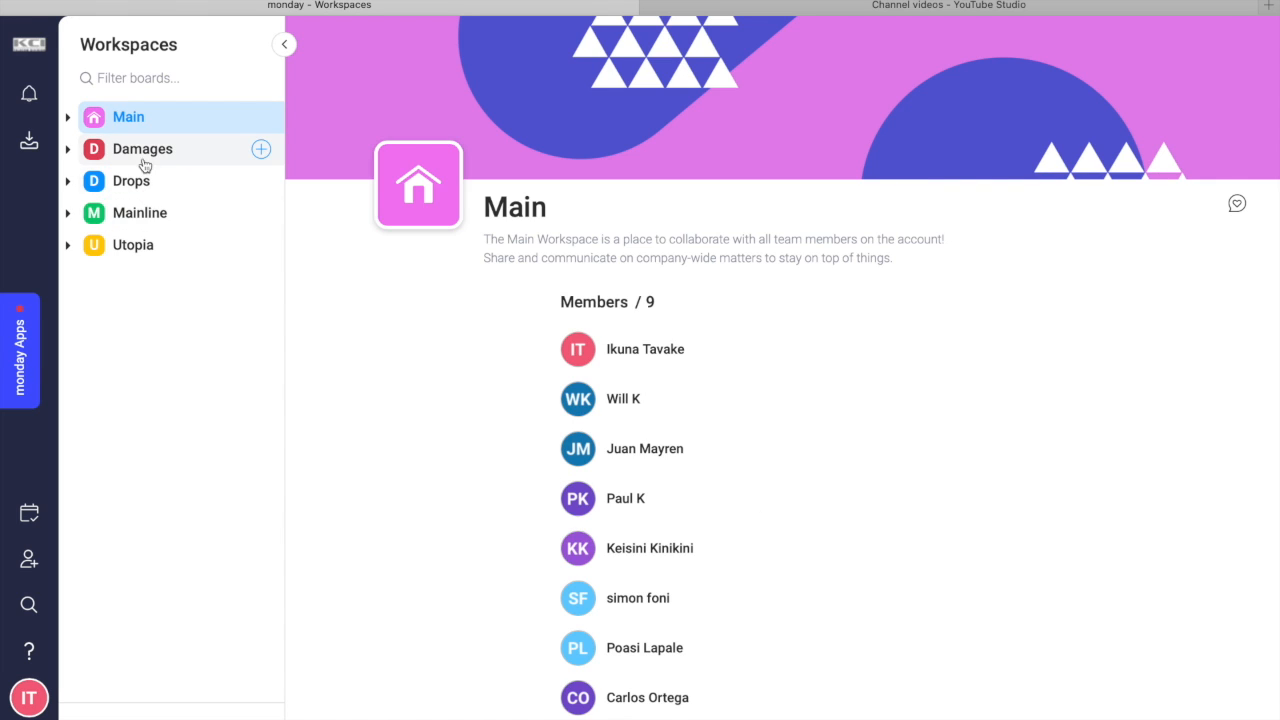
# Open the All Drops board in the Drops workspace and look over its job columns through Complete Date.
pyautogui.click(69, 183)
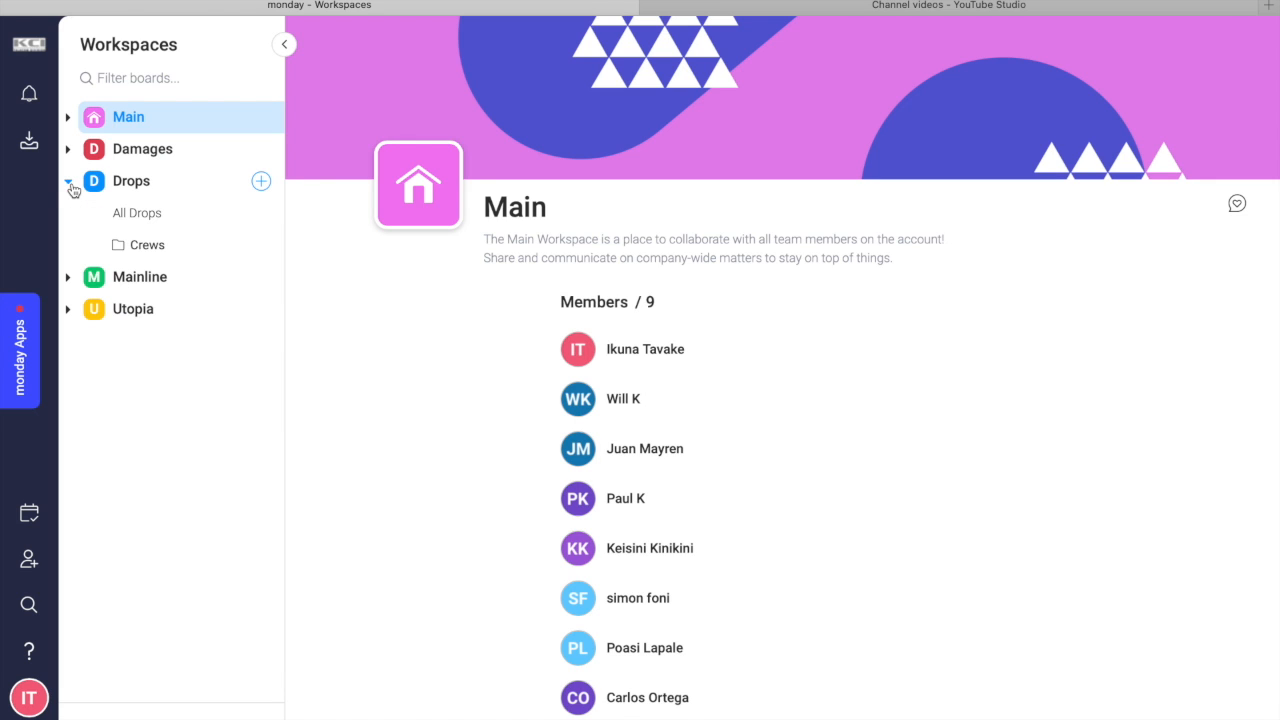
pyautogui.click(166, 222)
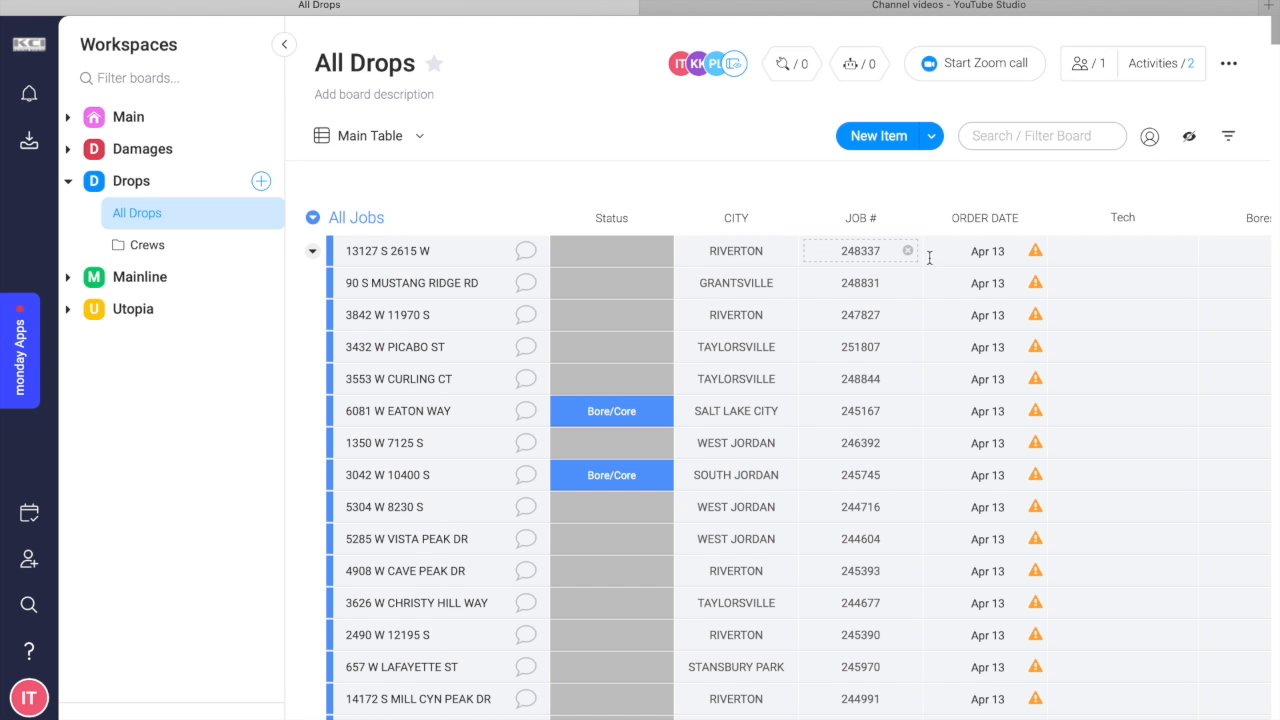
pyautogui.hscroll(1, 994, 262)
pyautogui.hscroll(5, 994, 262)
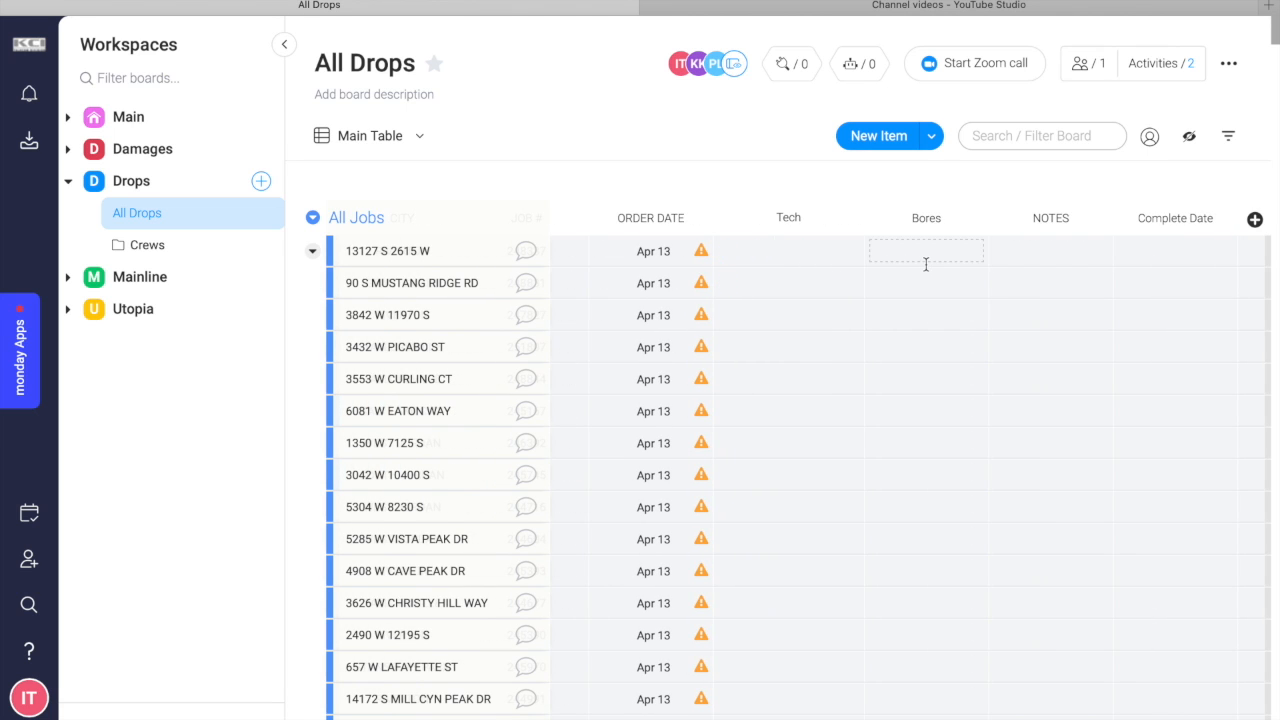
pyautogui.hscroll(1, 926, 263)
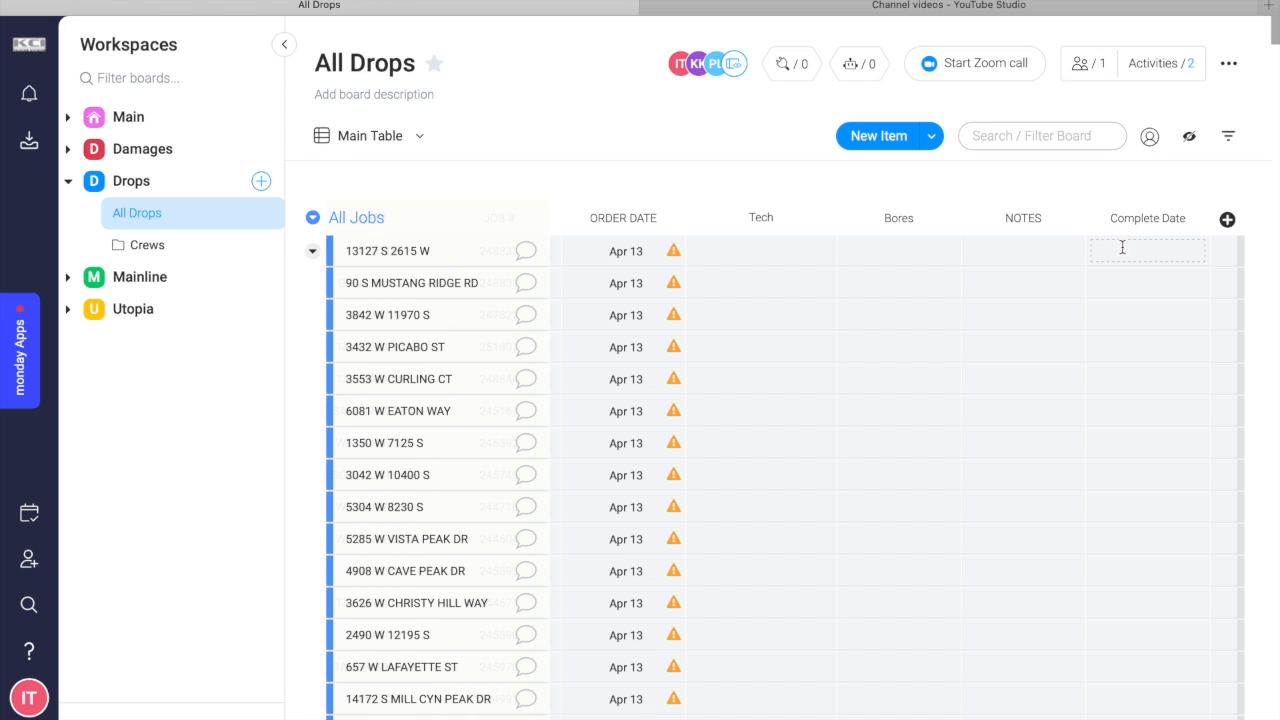
pyautogui.hscroll(-6, 986, 250)
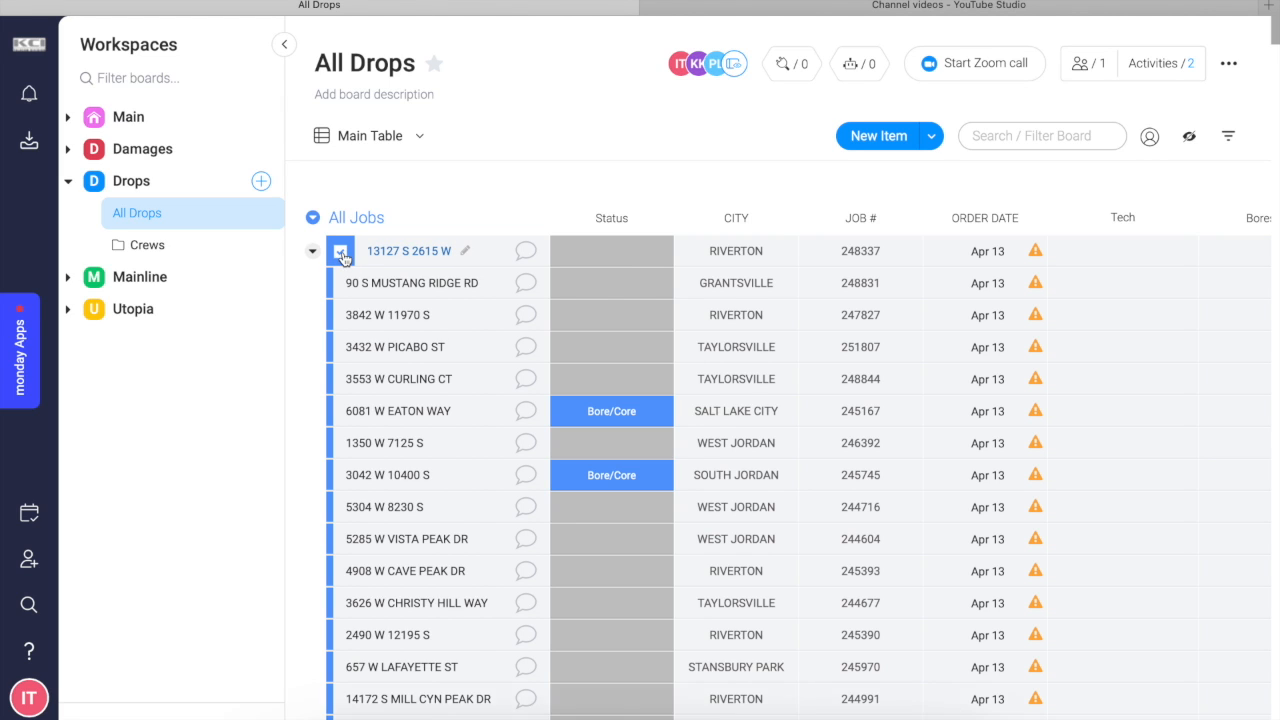
# Select the first four jobs in the All Jobs group and assign them the third technician label in the Tech column.
pyautogui.click(341, 252)
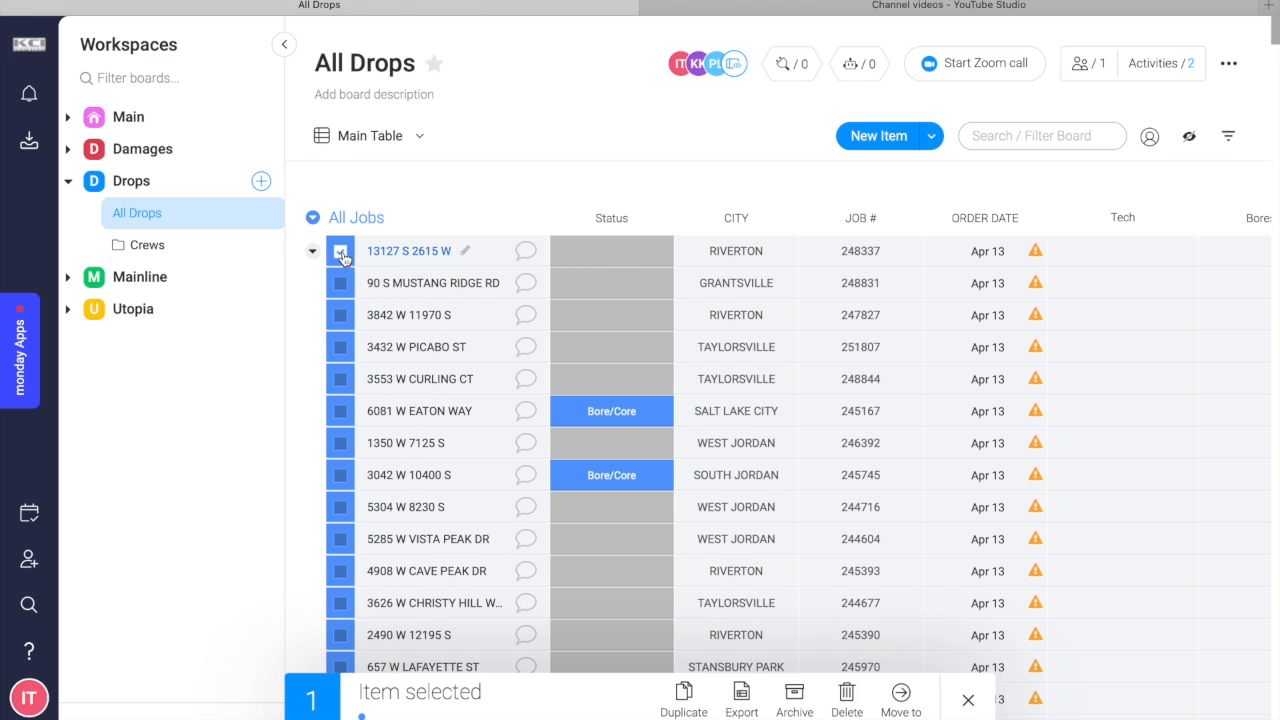
pyautogui.keyDown('shift'); pyautogui.click(341, 348); pyautogui.keyUp('shift')
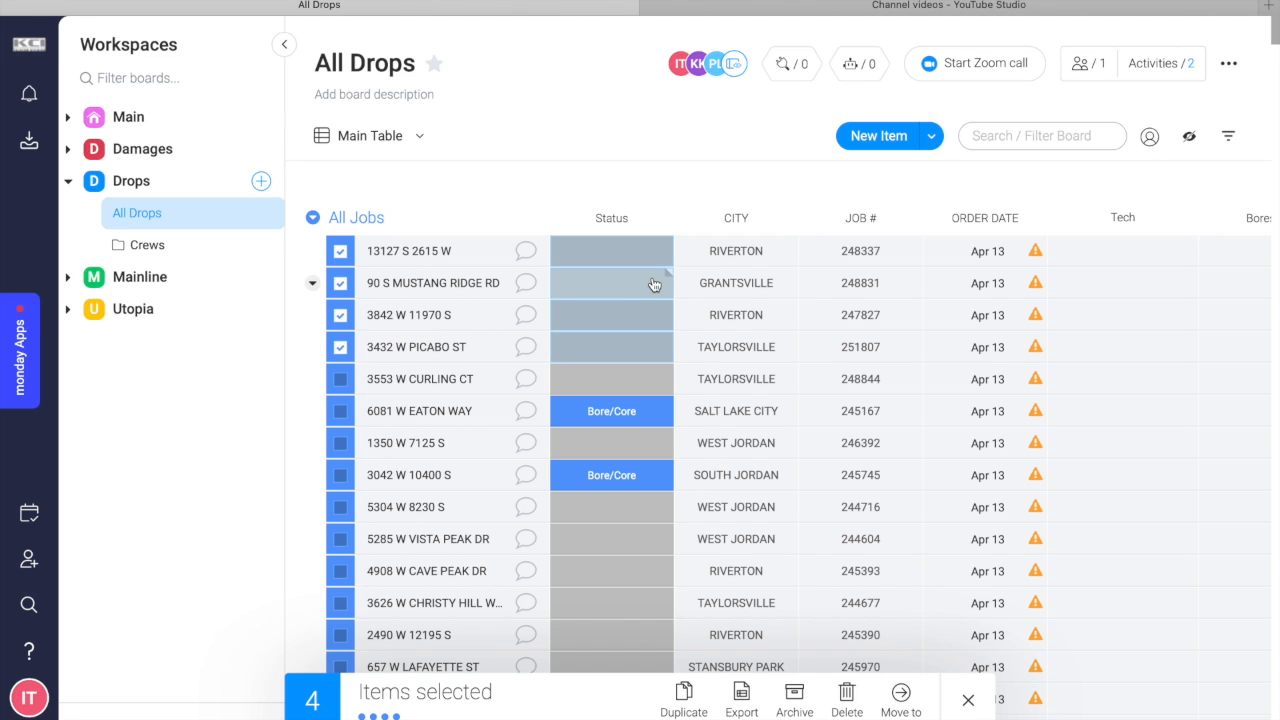
pyautogui.click(1114, 289)
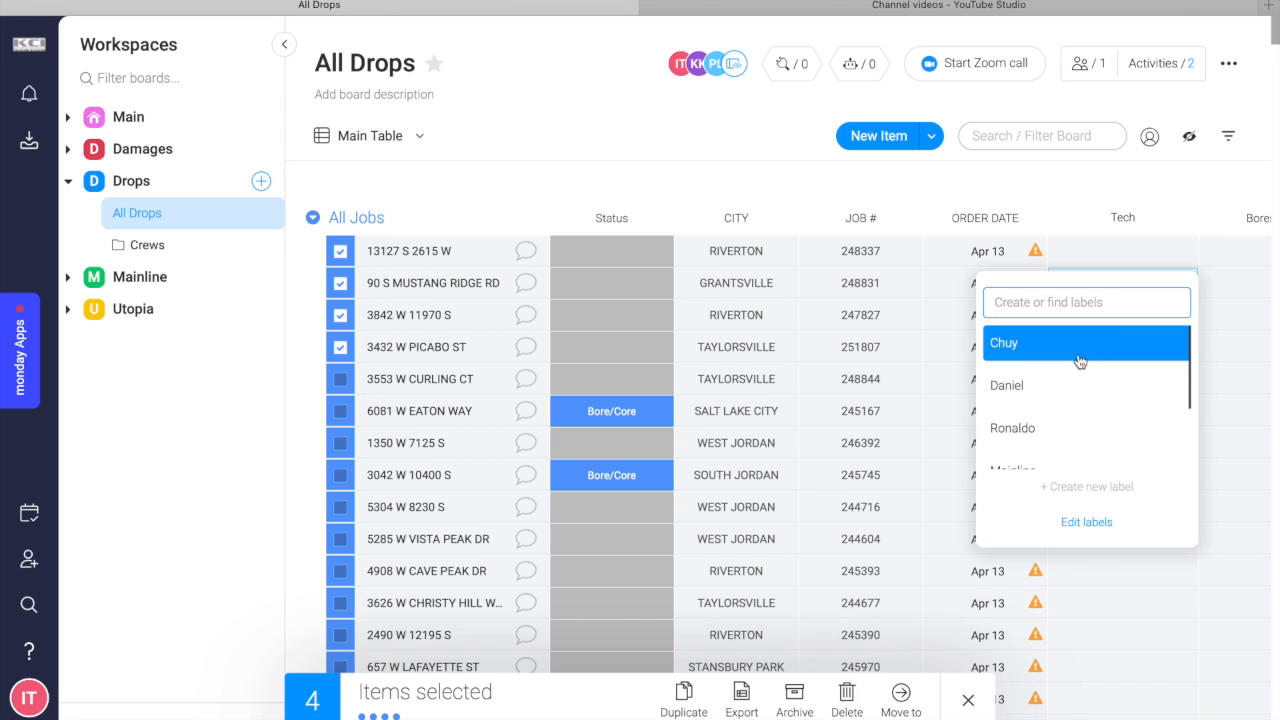
pyautogui.click(1125, 254)
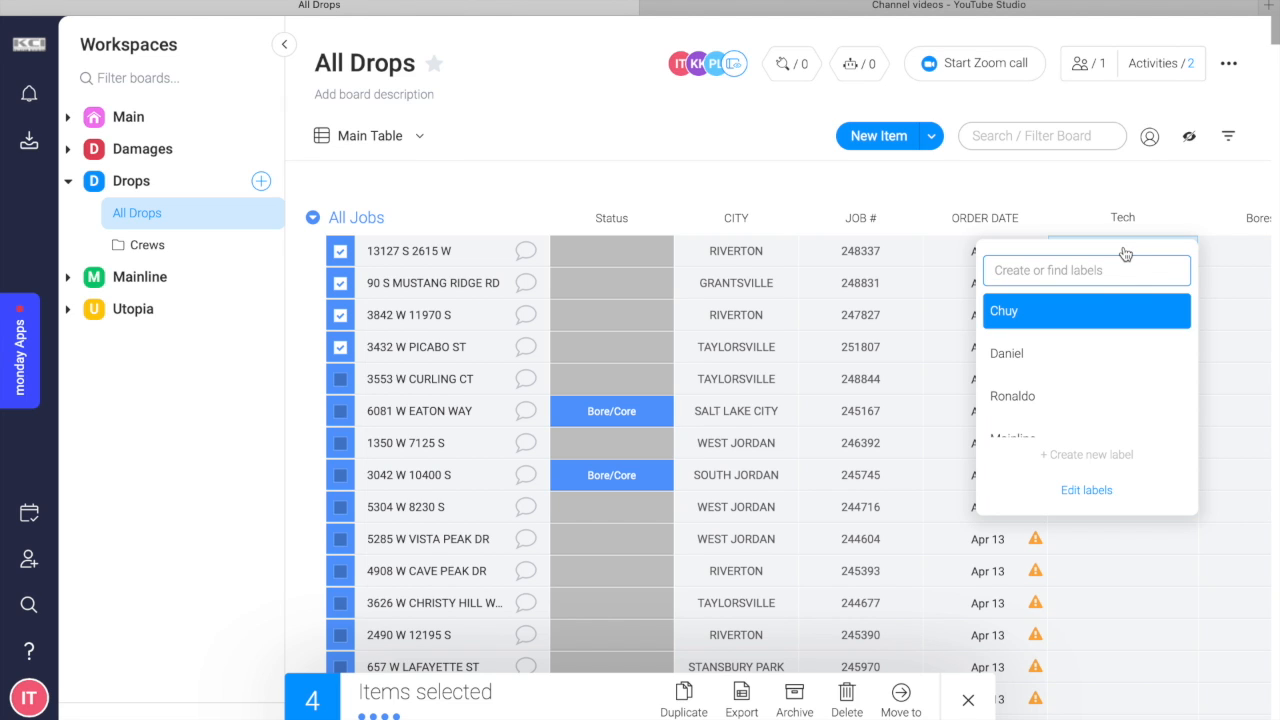
pyautogui.click(1040, 397)
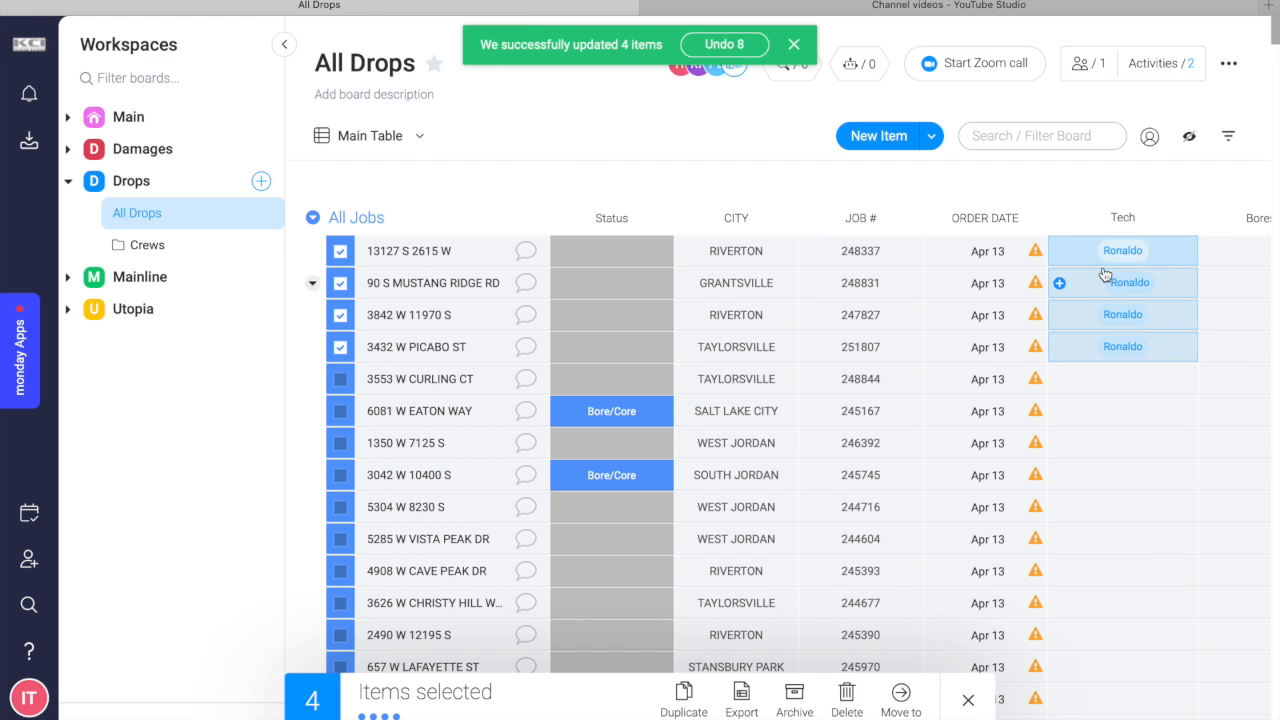
pyautogui.click(793, 47)
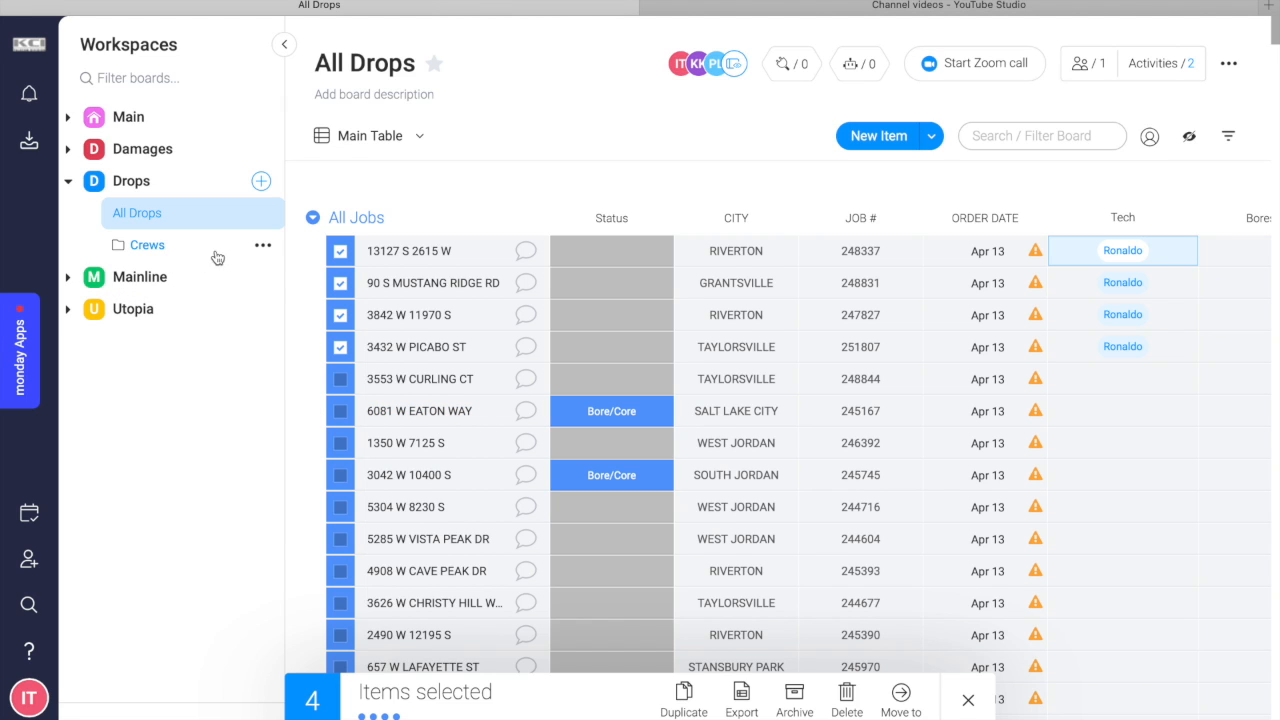
# Expand the Crews folder and move the four selected jobs to the Jobs group of the assigned technician's board.
pyautogui.click(147, 245)
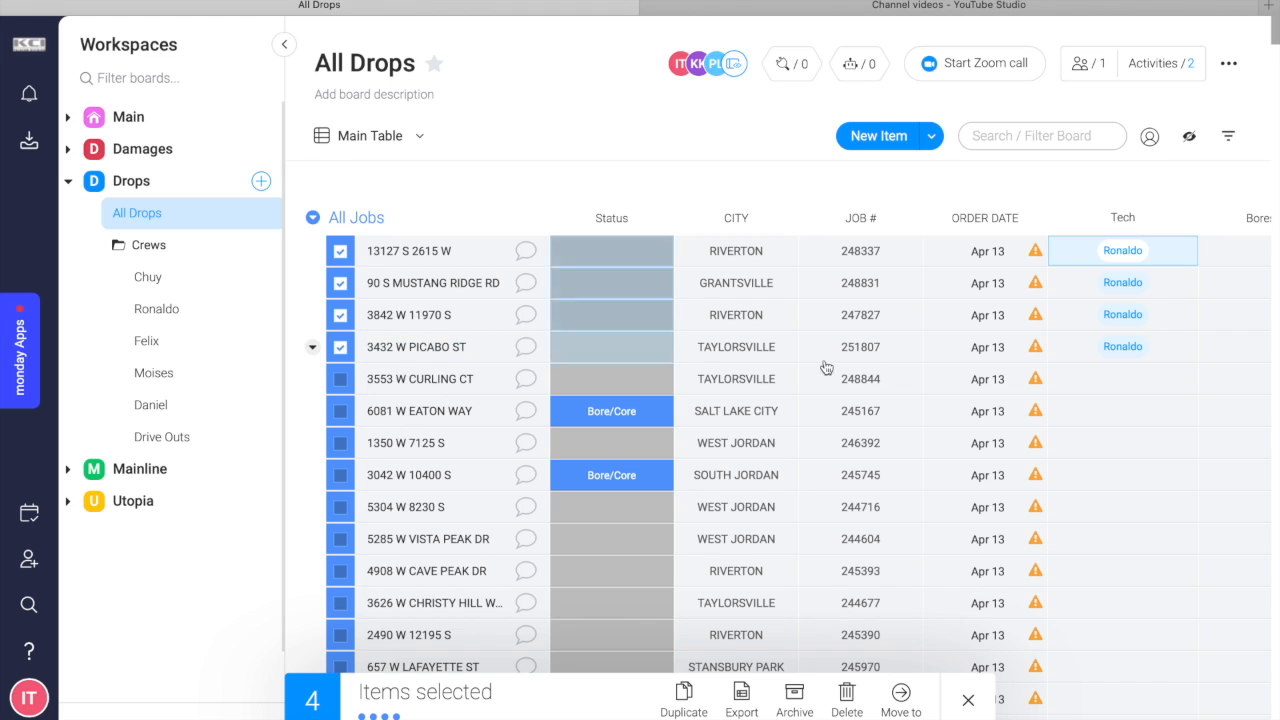
pyautogui.keyDown('shift'); pyautogui.click(1085, 346); pyautogui.keyUp('shift')
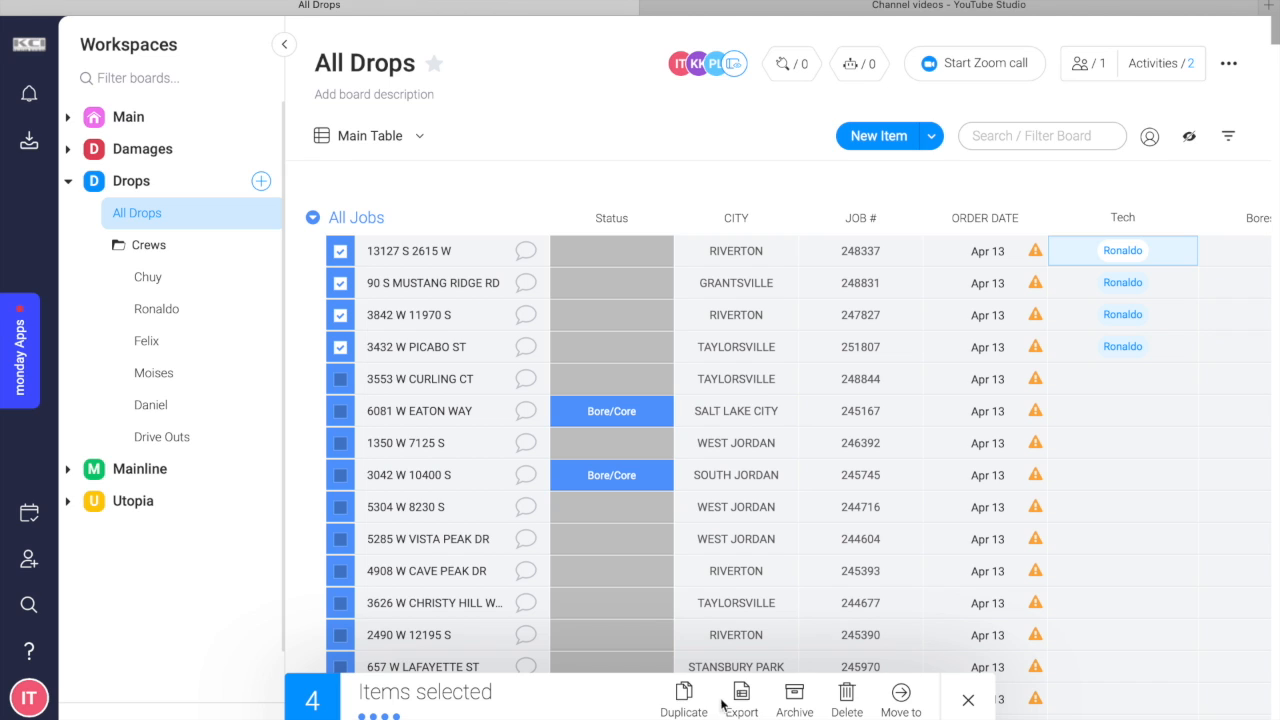
pyautogui.click(903, 696)
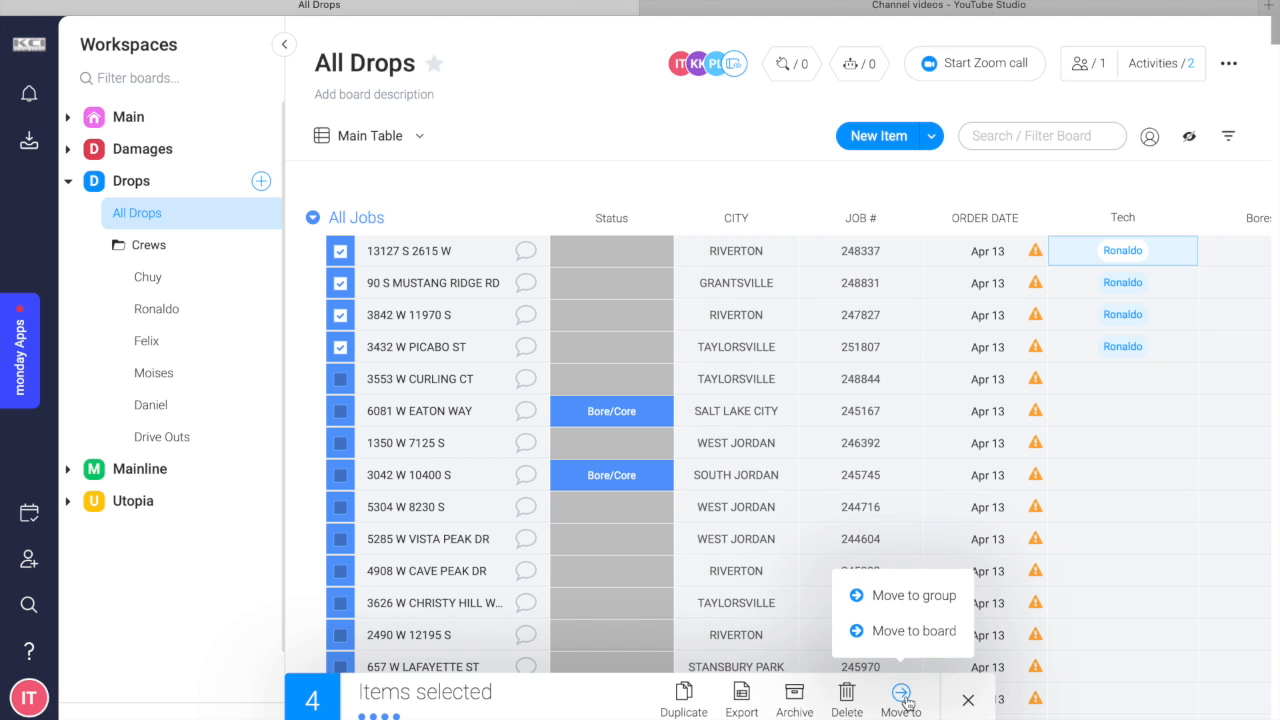
pyautogui.click(933, 639)
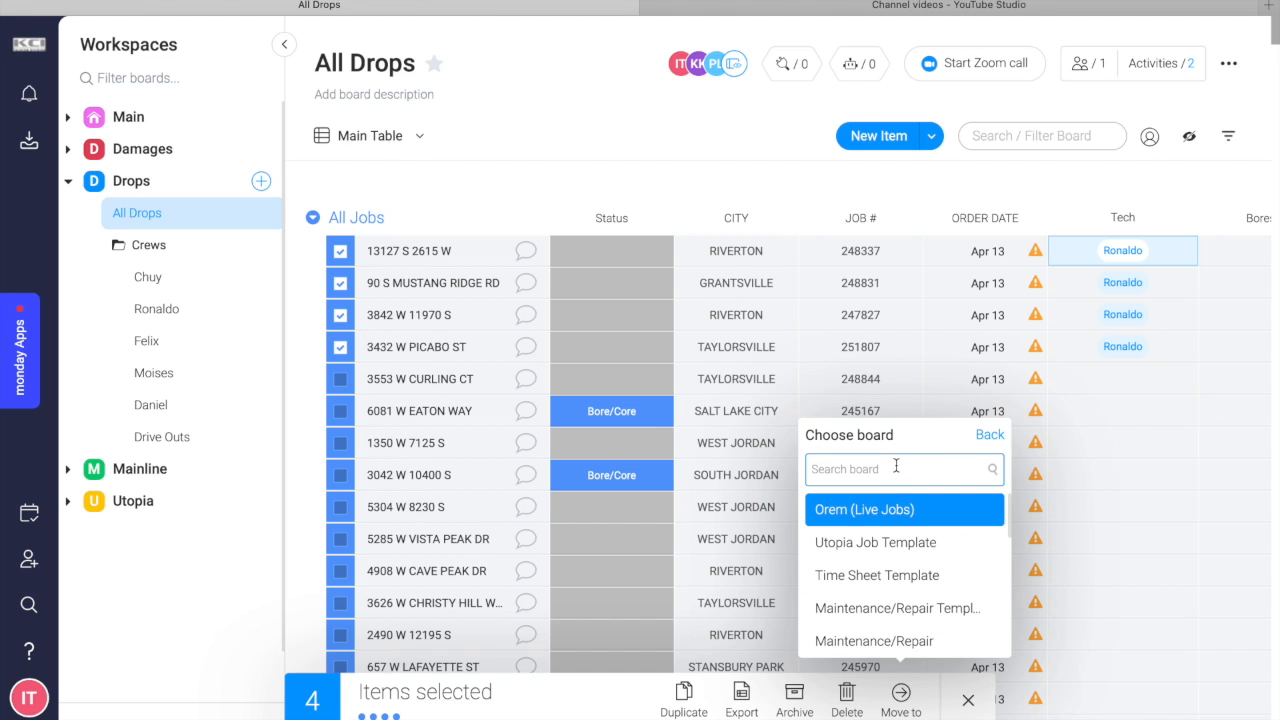
pyautogui.write('ro')
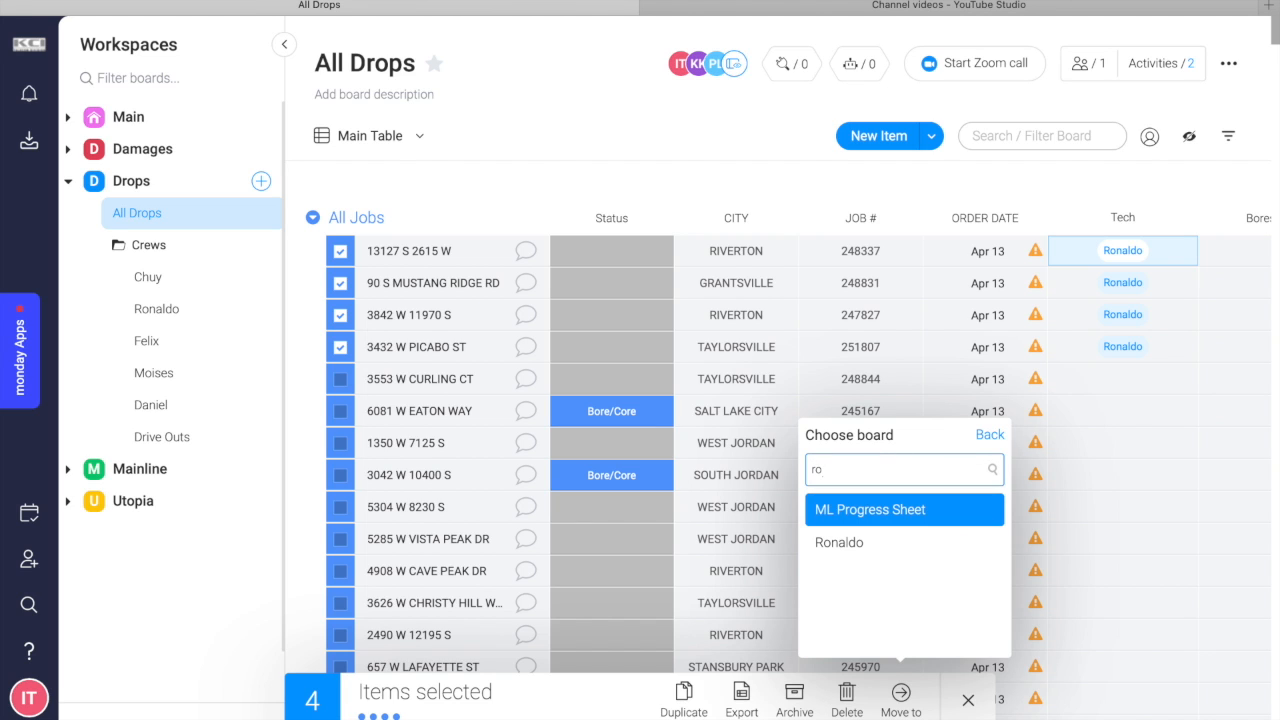
pyautogui.write('an')
pyautogui.press('BackSpace')
pyautogui.press('BackSpace')
pyautogui.write('naldo')
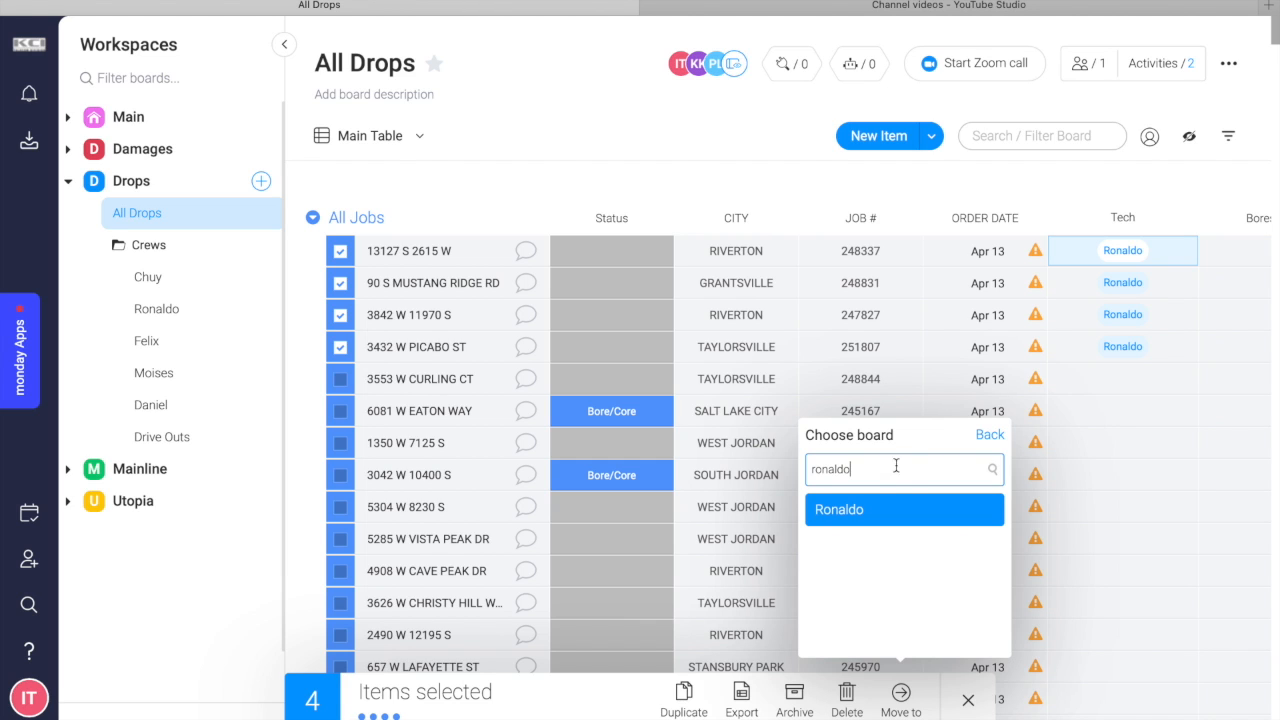
pyautogui.click(876, 514)
pyautogui.hscroll(5, 862, 514)
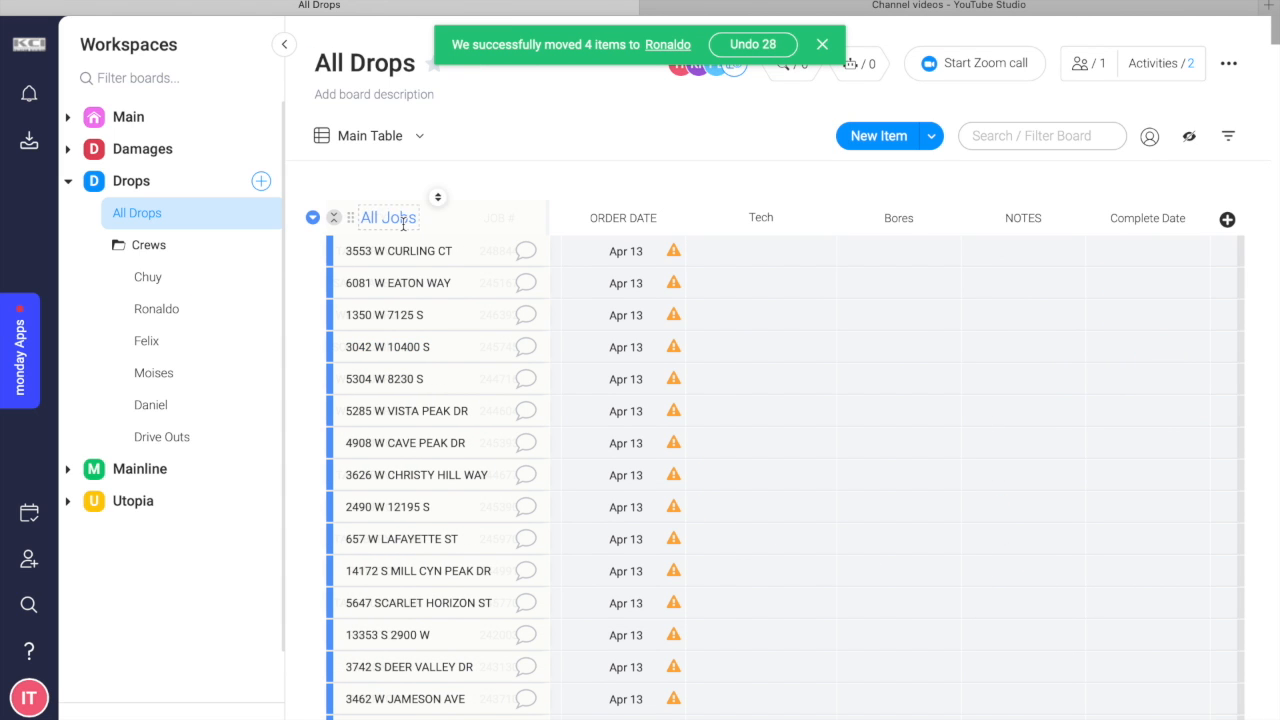
pyautogui.click(339, 252)
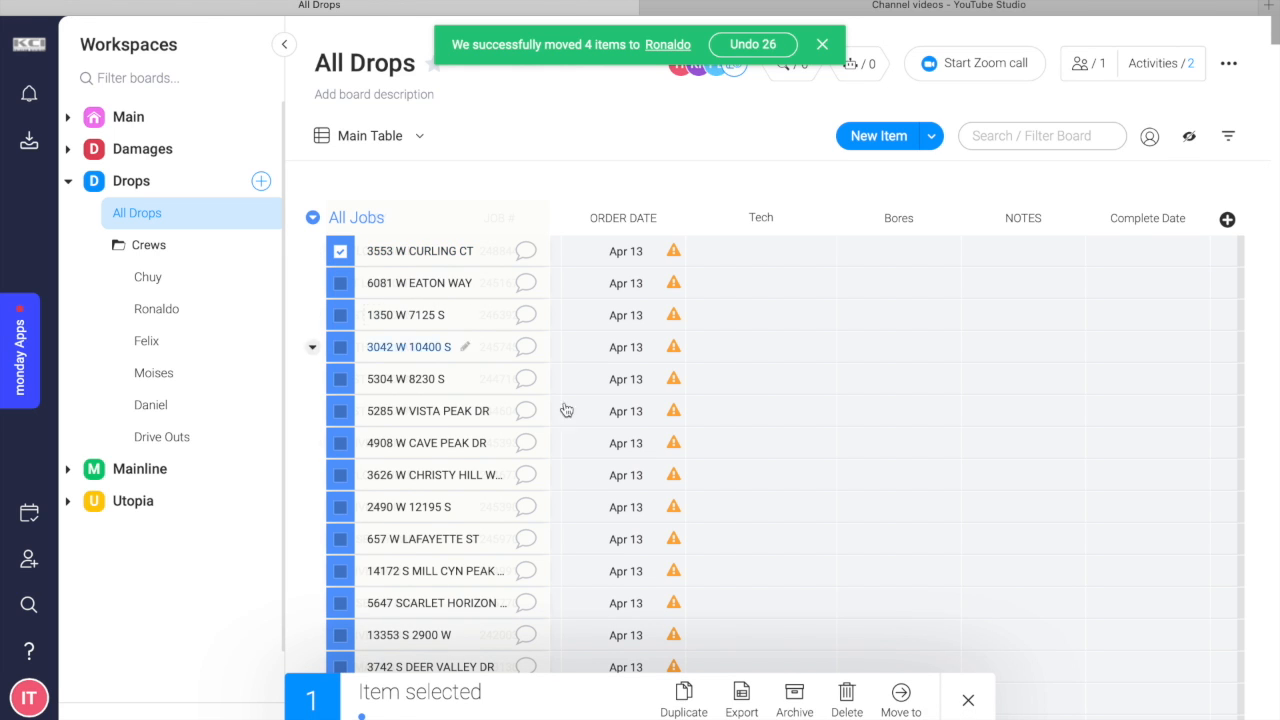
pyautogui.click(905, 698)
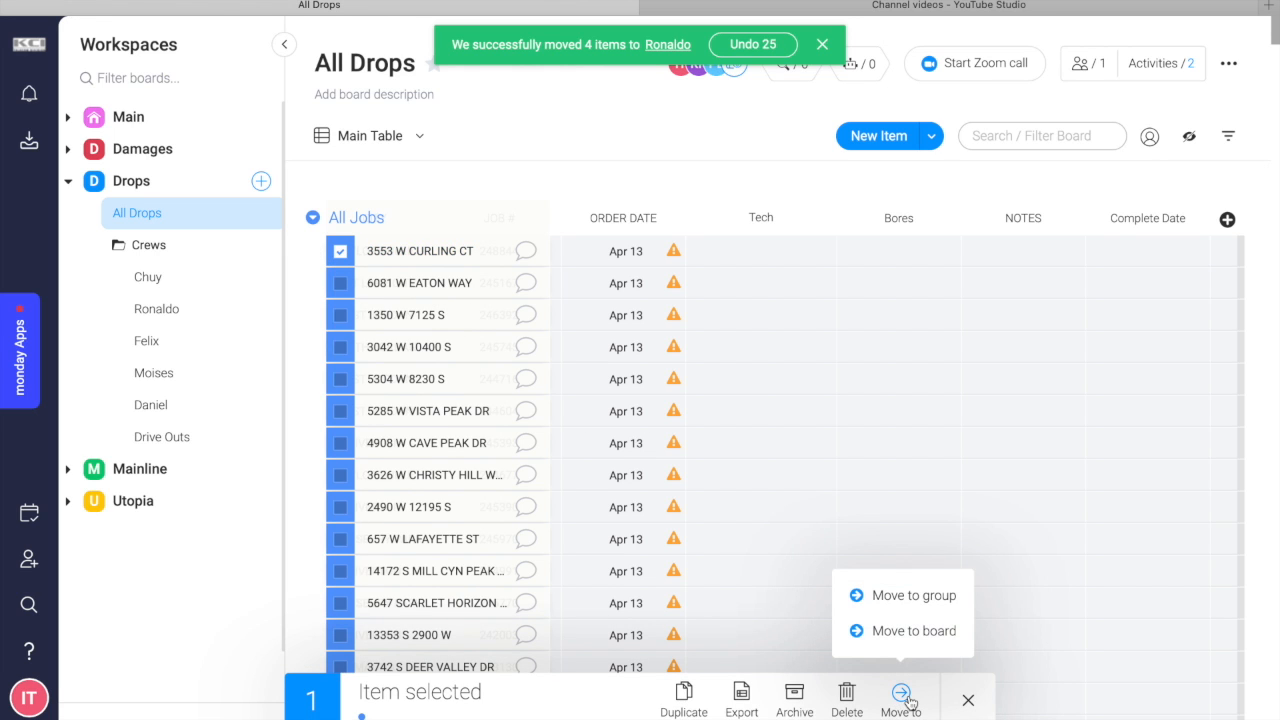
pyautogui.click(913, 631)
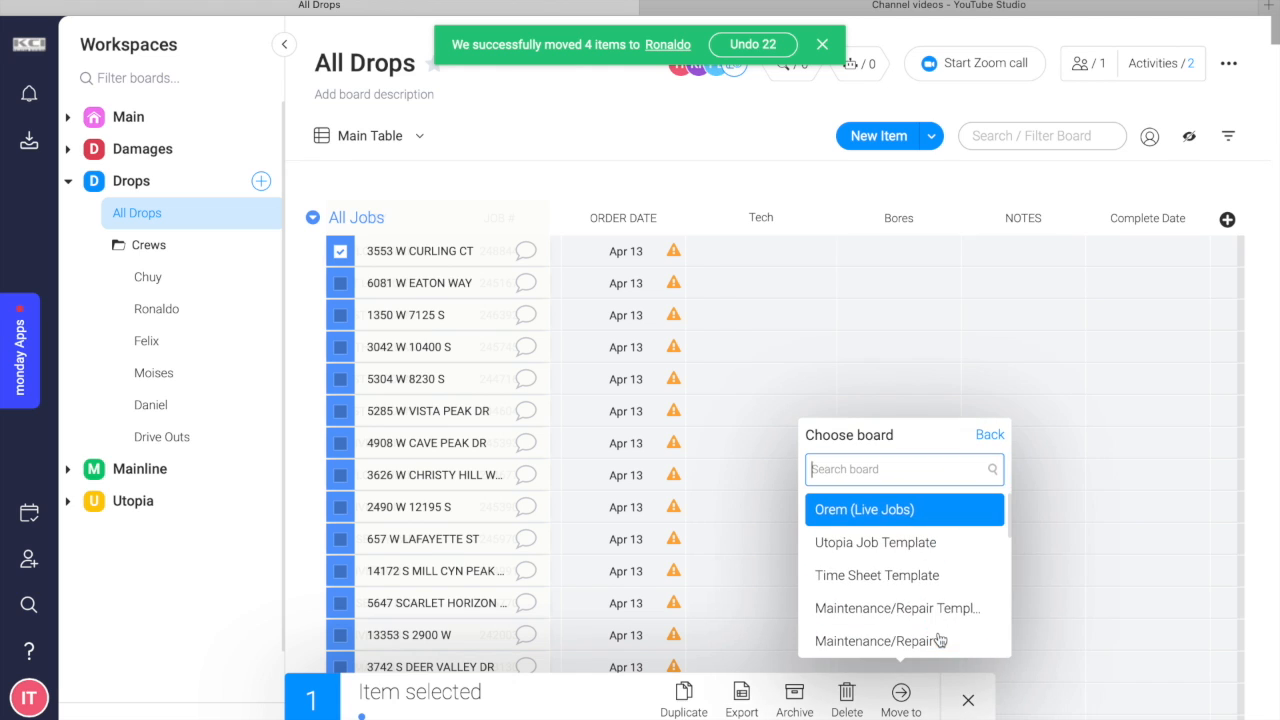
pyautogui.write('ro')
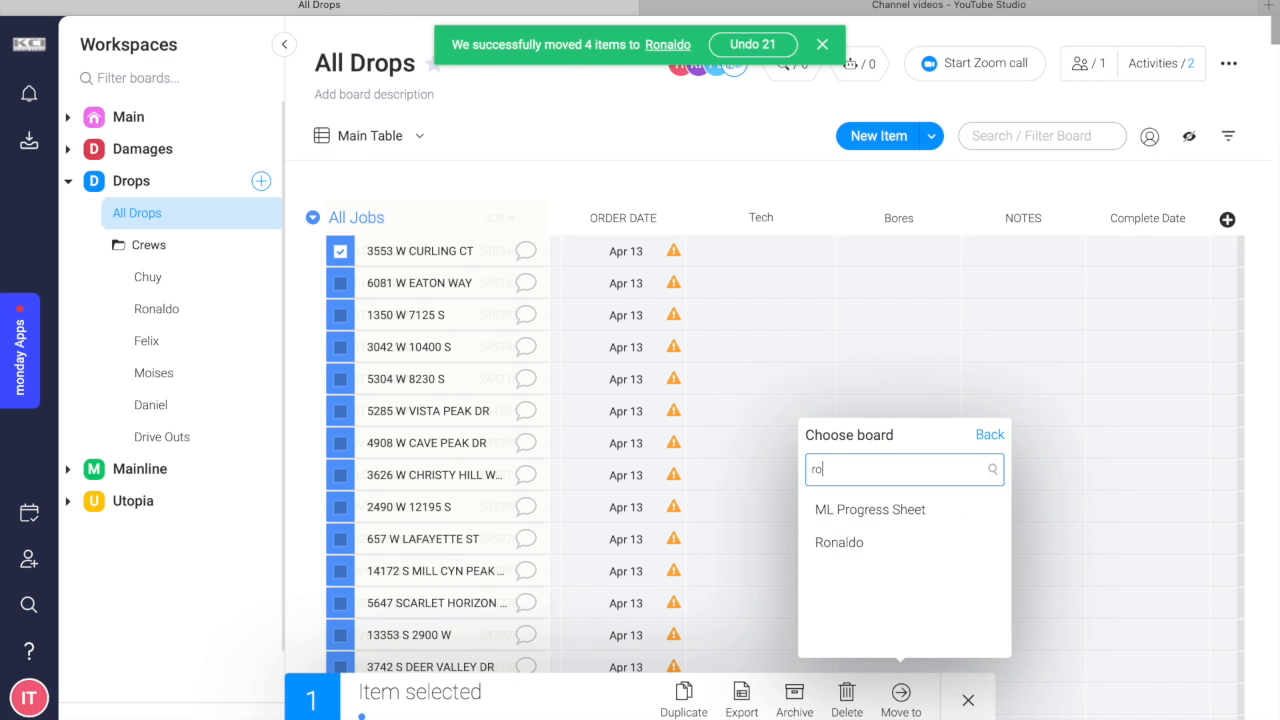
pyautogui.write('naldo')
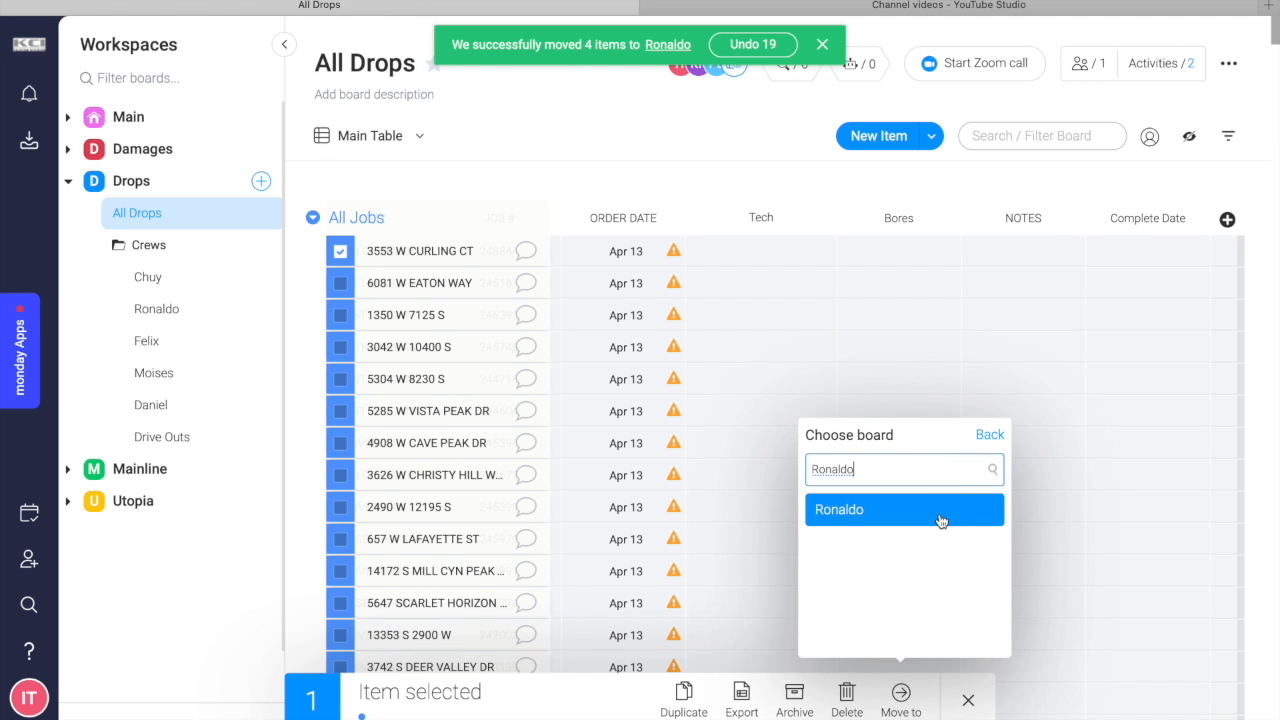
pyautogui.click(941, 520)
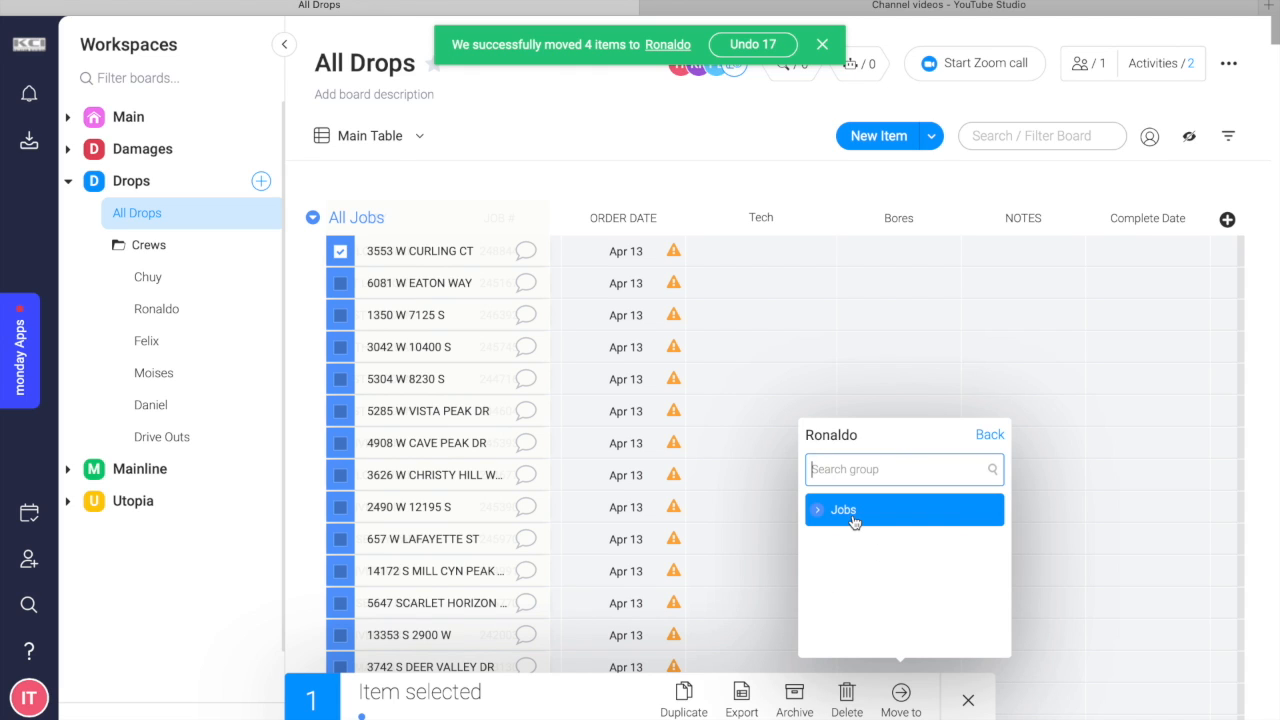
pyautogui.click(989, 435)
pyautogui.click(989, 435)
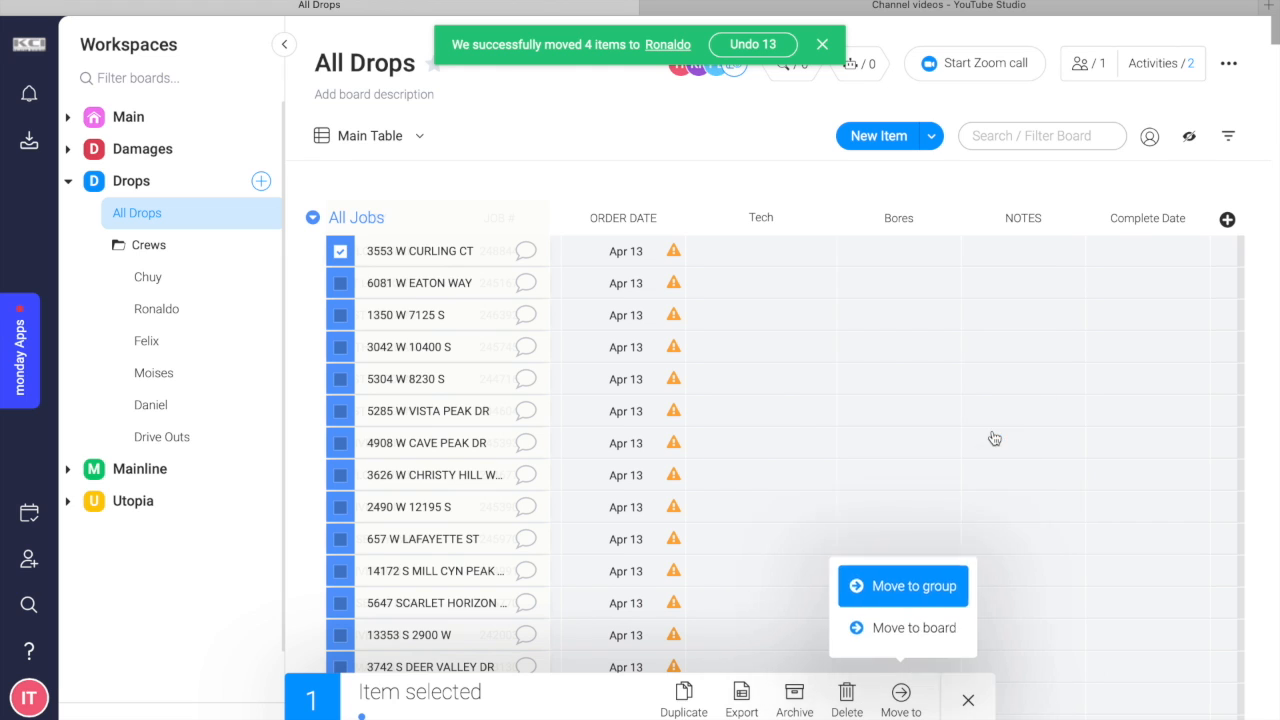
pyautogui.click(340, 254)
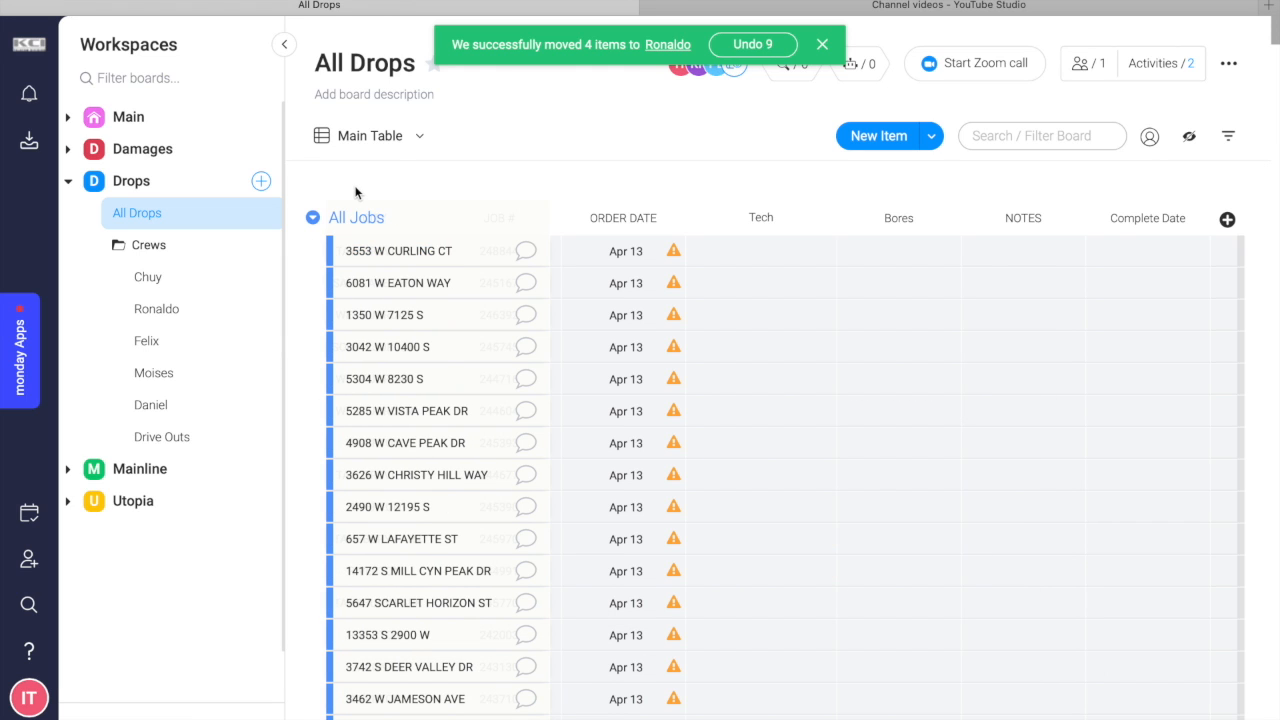
# Open the assigned technician's board in the Crews folder and set Bores to 1 for the first two jobs.
pyautogui.click(183, 312)
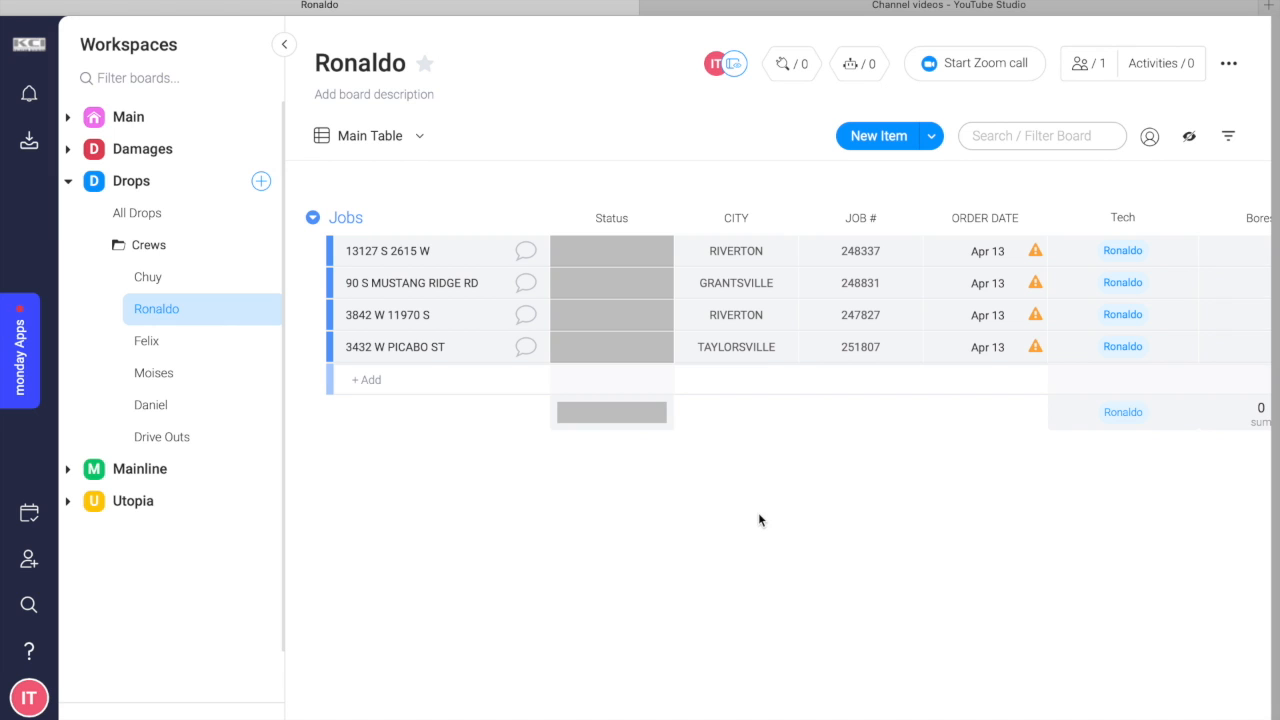
pyautogui.hscroll(5, 703, 528)
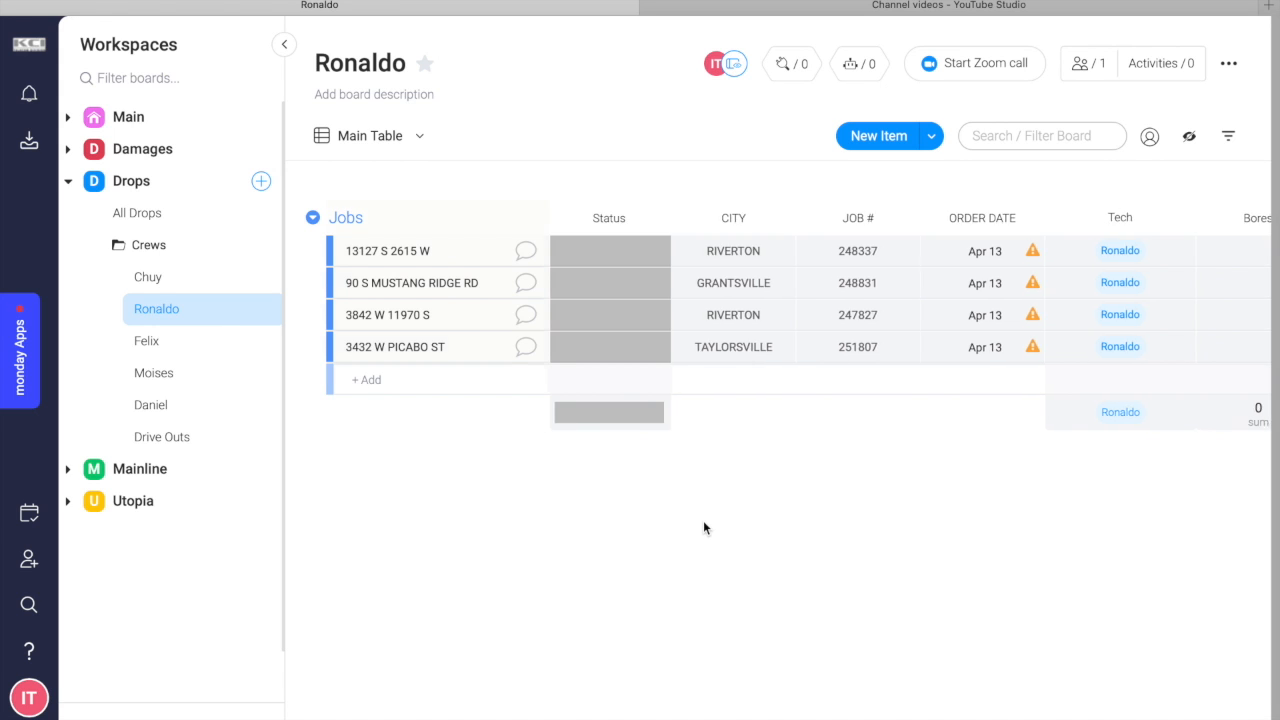
pyautogui.click(1003, 245)
pyautogui.write('1')
pyautogui.press('Return')
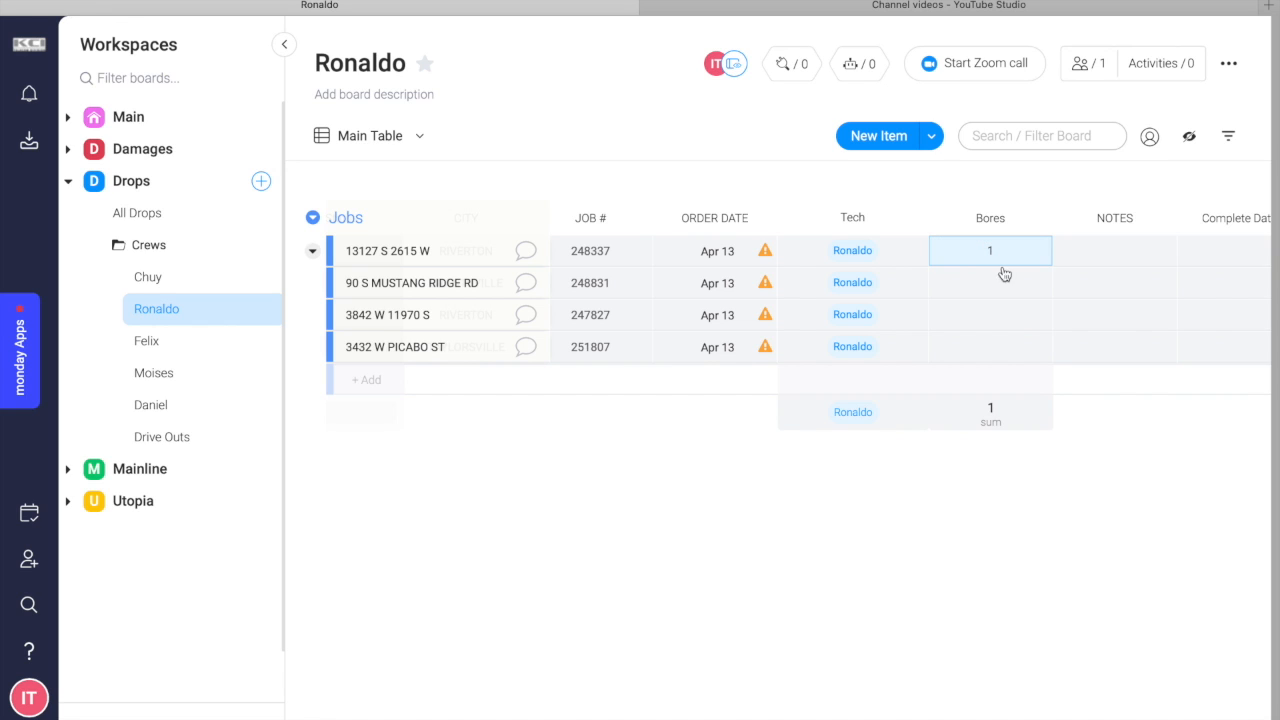
pyautogui.click(1000, 280)
pyautogui.write('1')
pyautogui.press('Return')
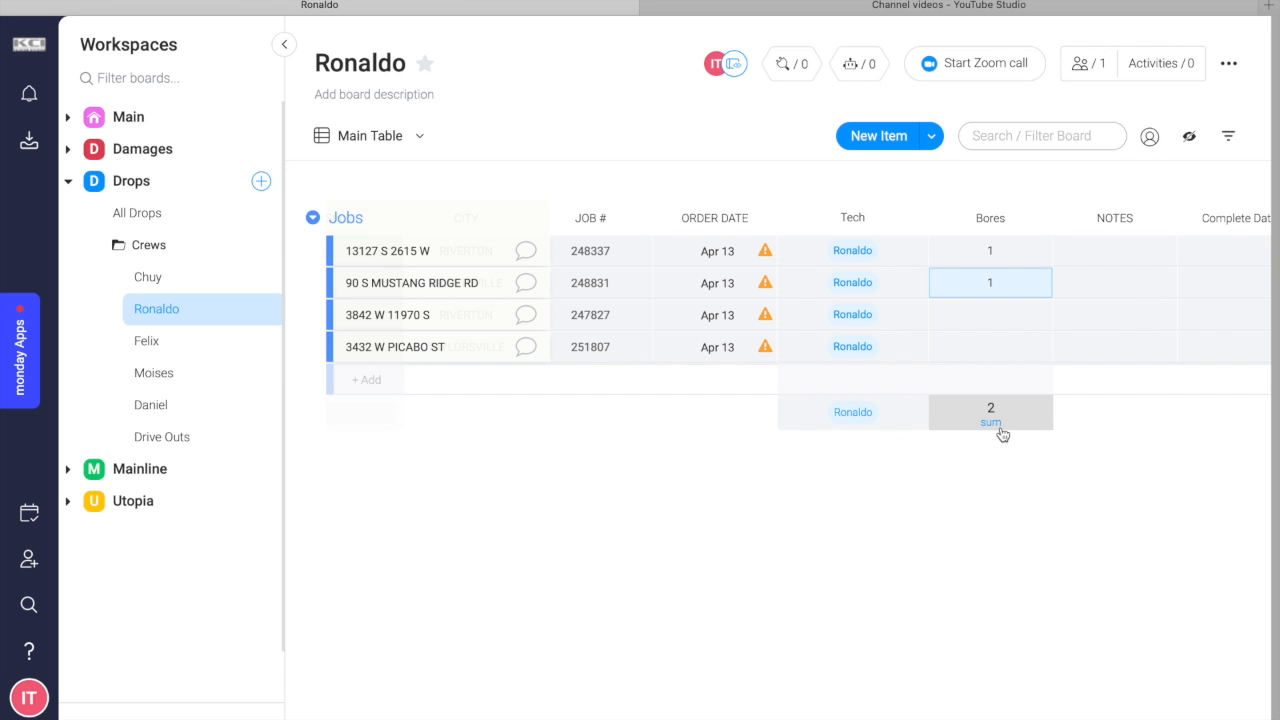
# Set the Status of the first two jobs on the technician's board to Done.
pyautogui.hscroll(-5, 808, 452)
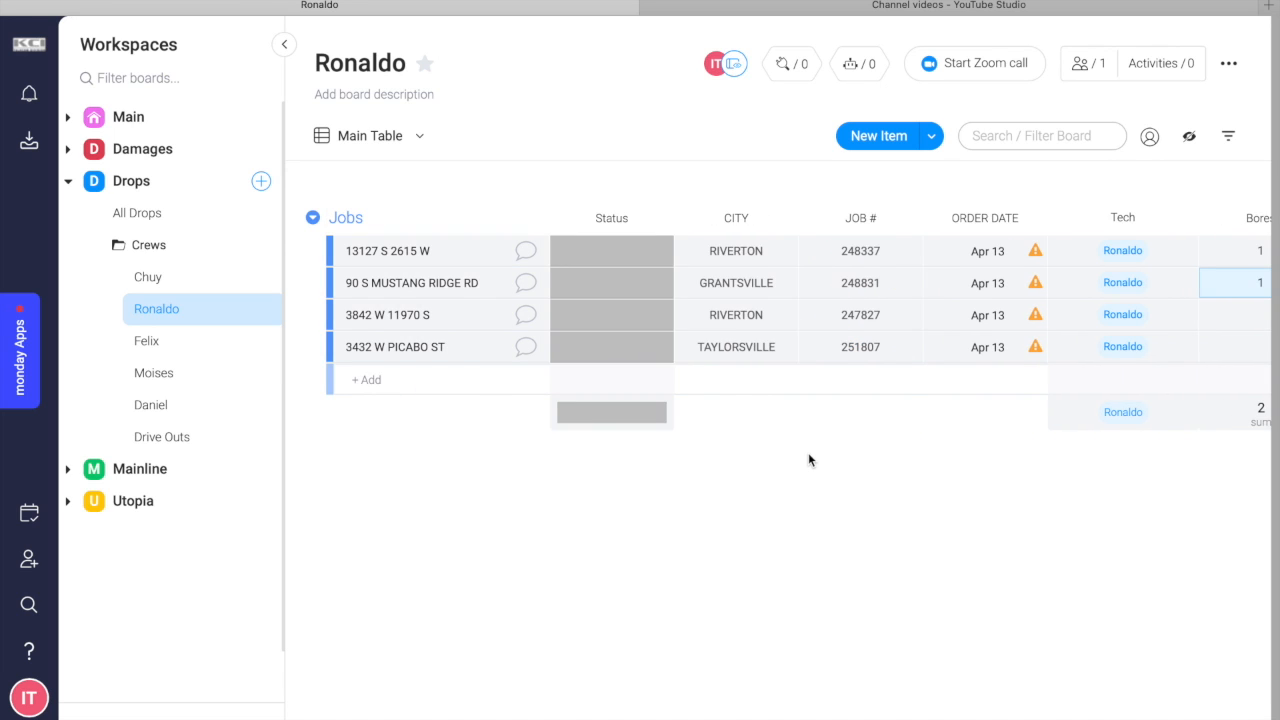
pyautogui.click(572, 259)
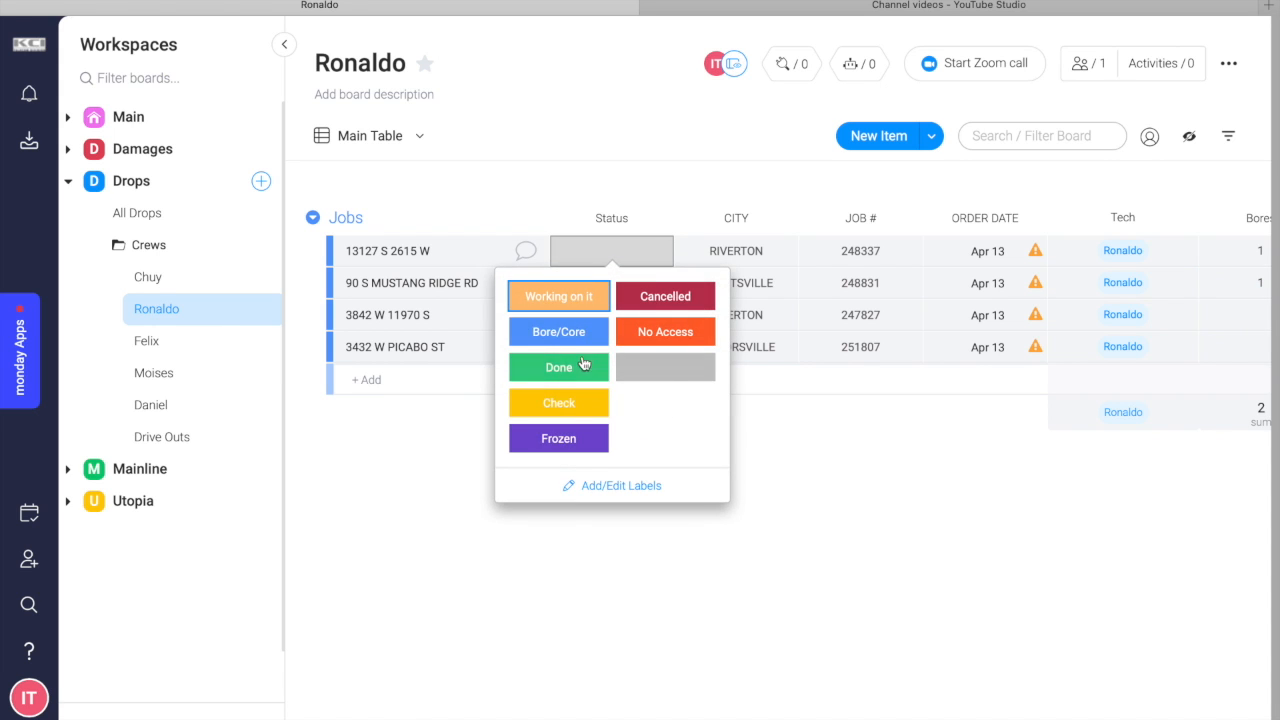
pyautogui.click(583, 366)
pyautogui.click(608, 287)
pyautogui.click(587, 385)
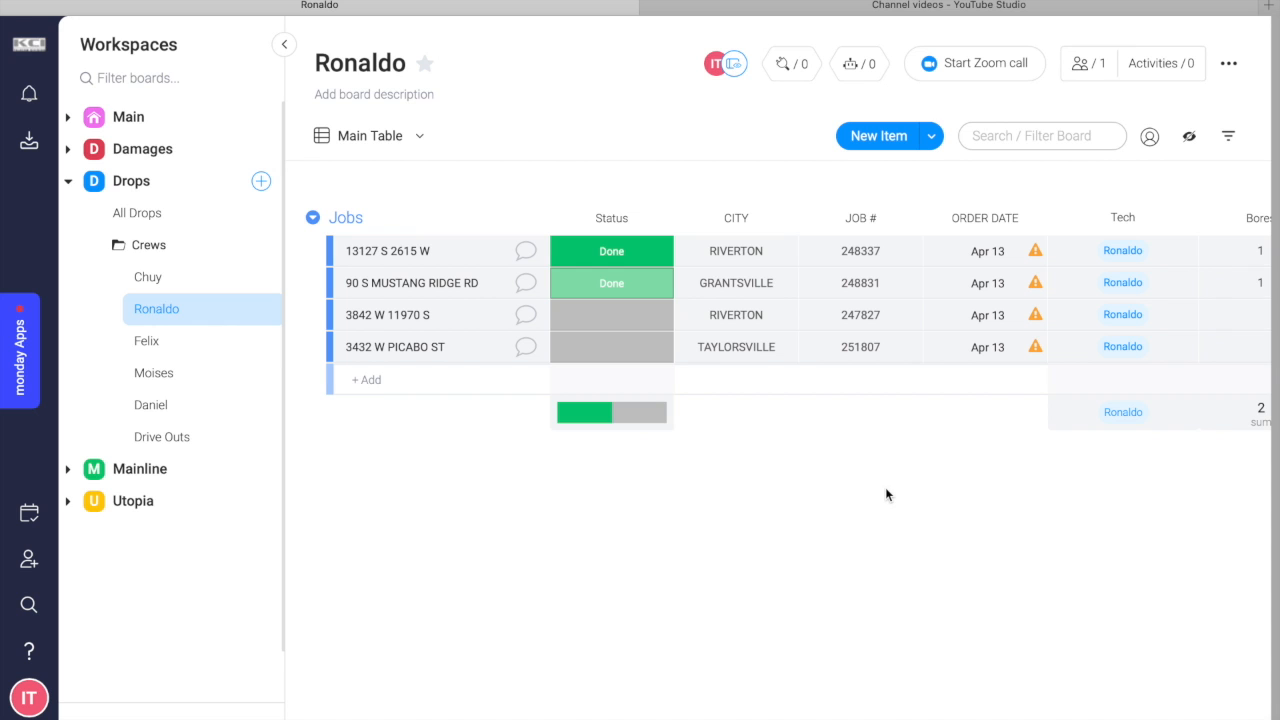
pyautogui.hscroll(5, 931, 513)
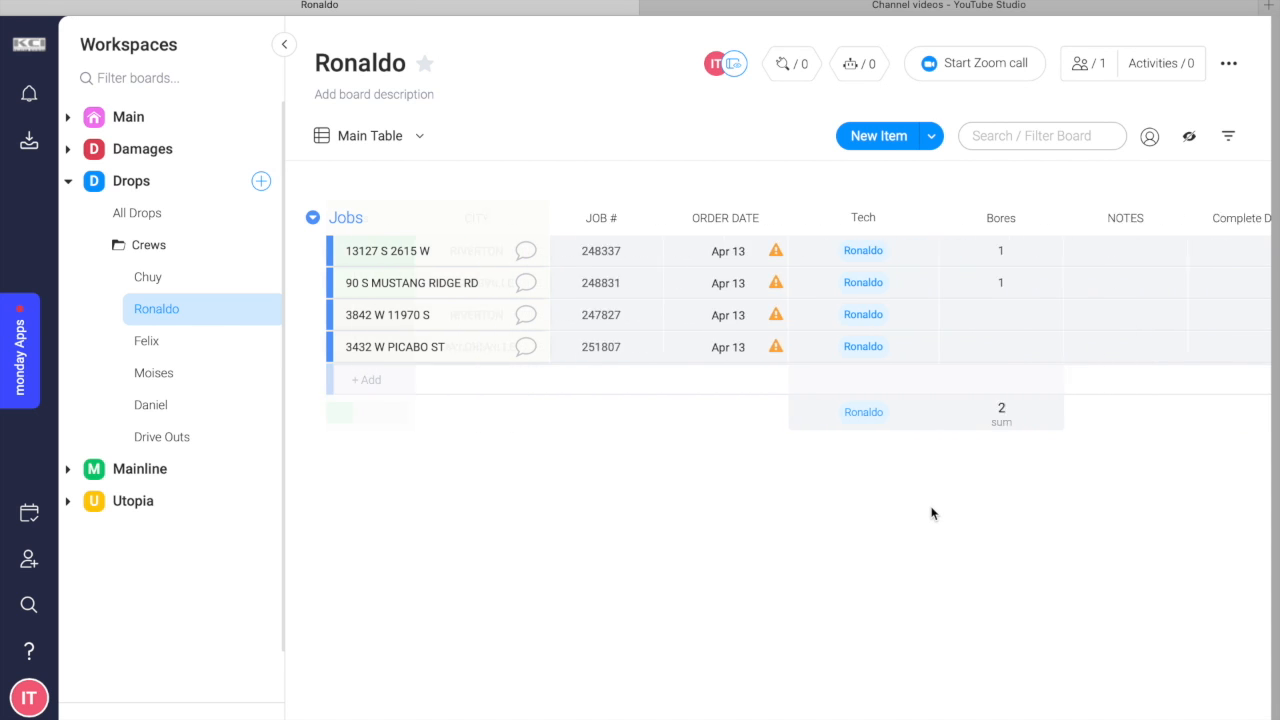
pyautogui.hscroll(-5, 931, 513)
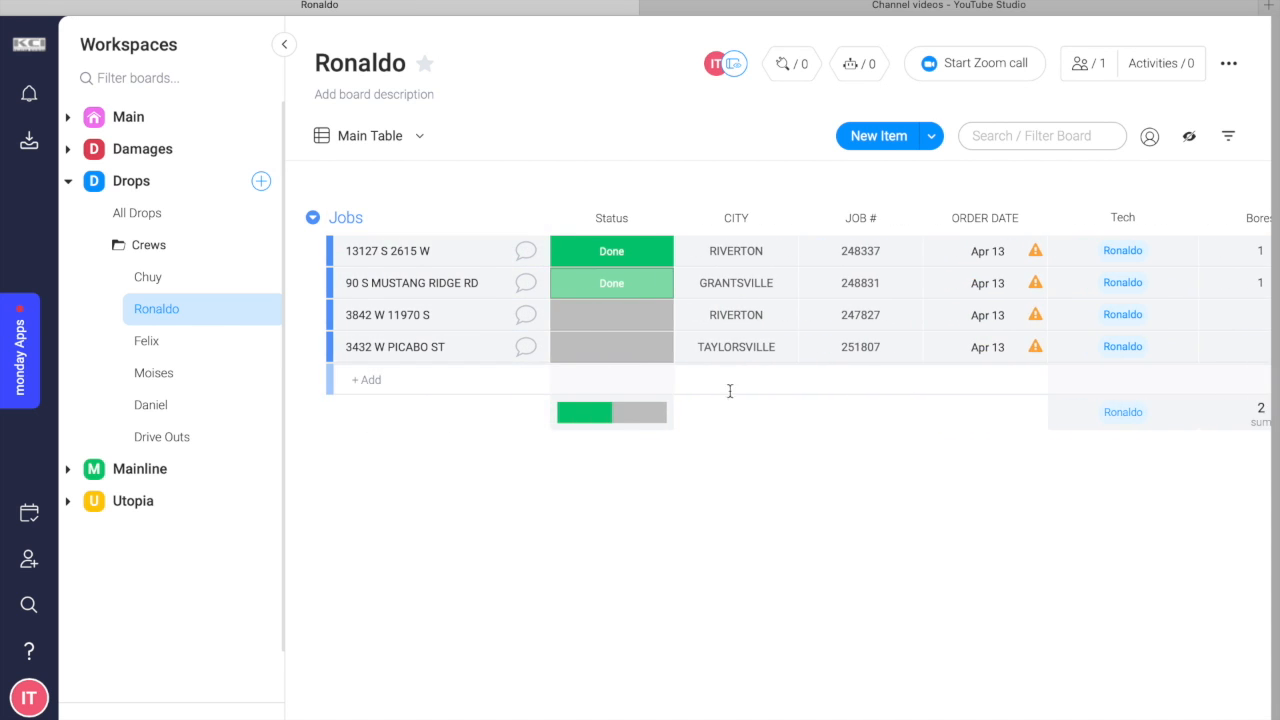
# Set the Status of the third job on the technician's board to No Access.
pyautogui.click(609, 314)
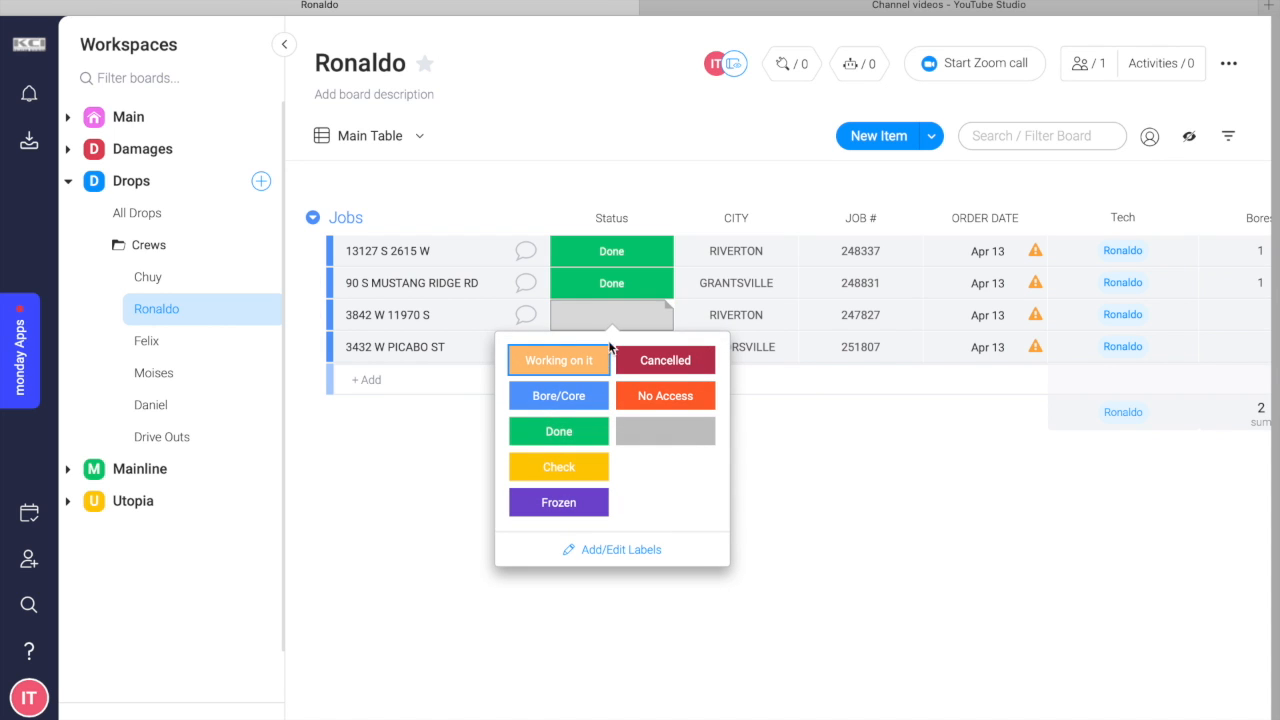
pyautogui.click(660, 394)
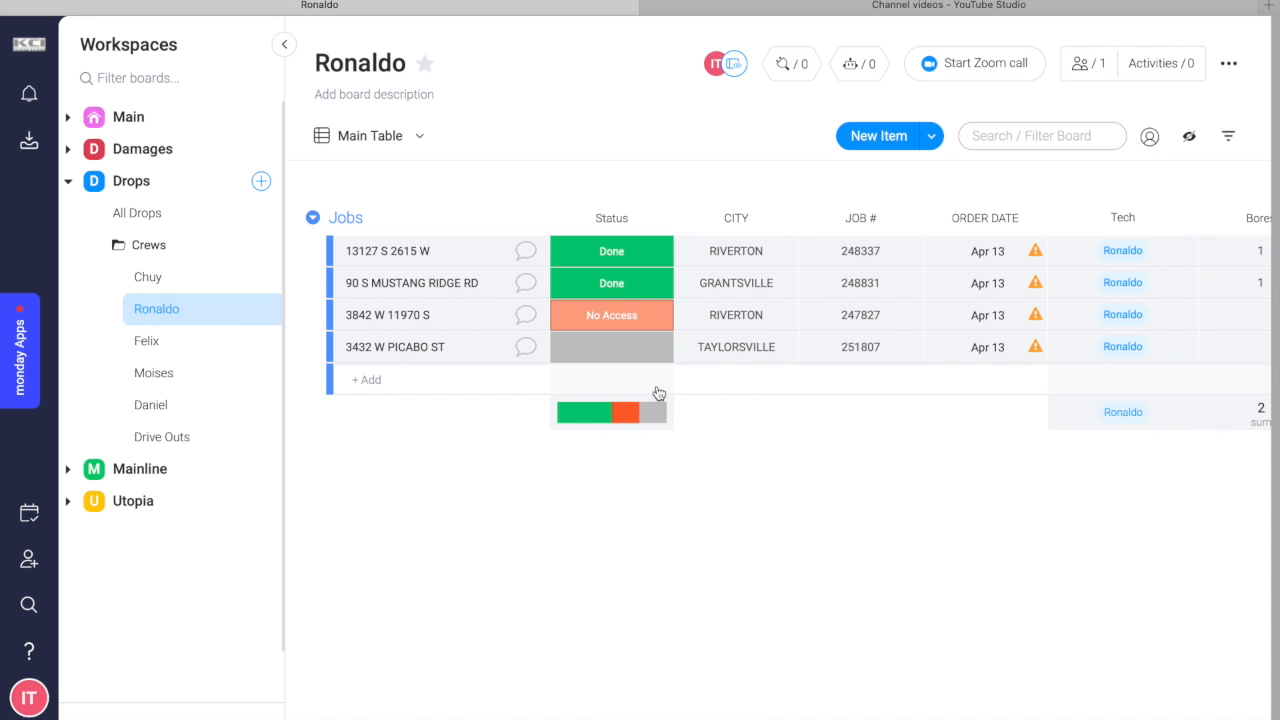
pyautogui.hscroll(1, 869, 490)
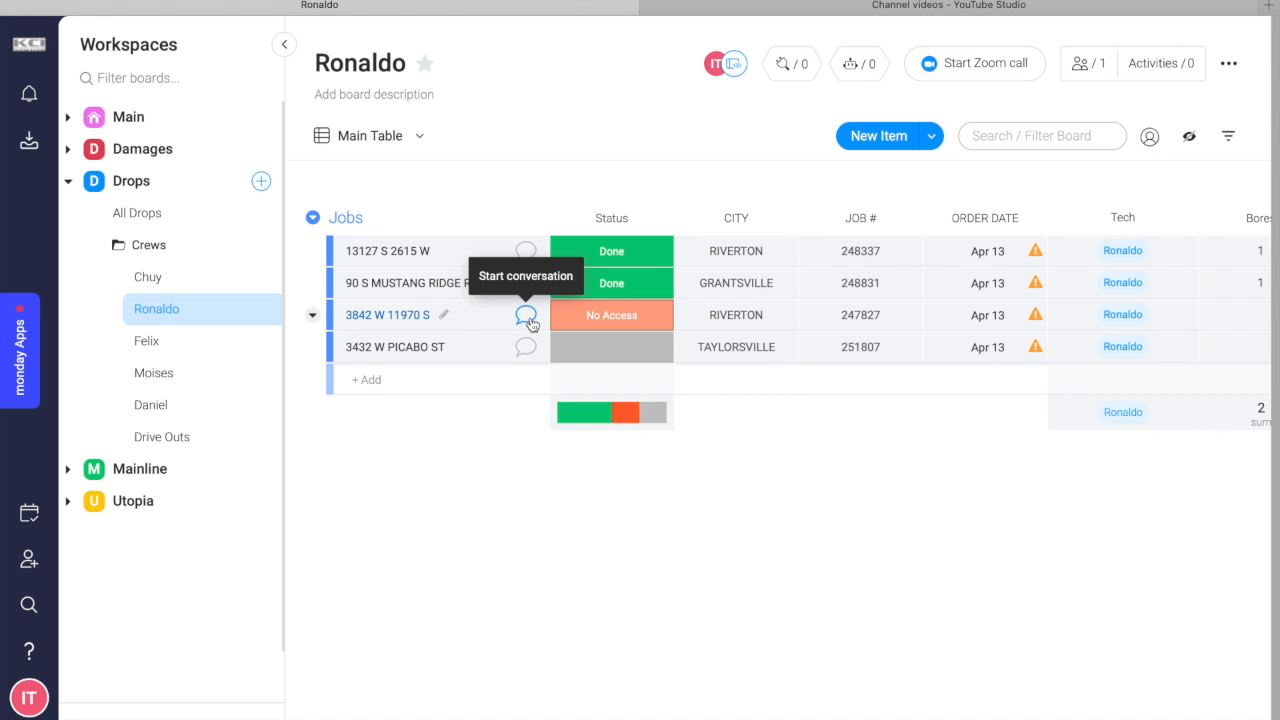
# Post the update "Have you been able to get in contact with the Home Owner?" on the No Access job.
pyautogui.click(527, 316)
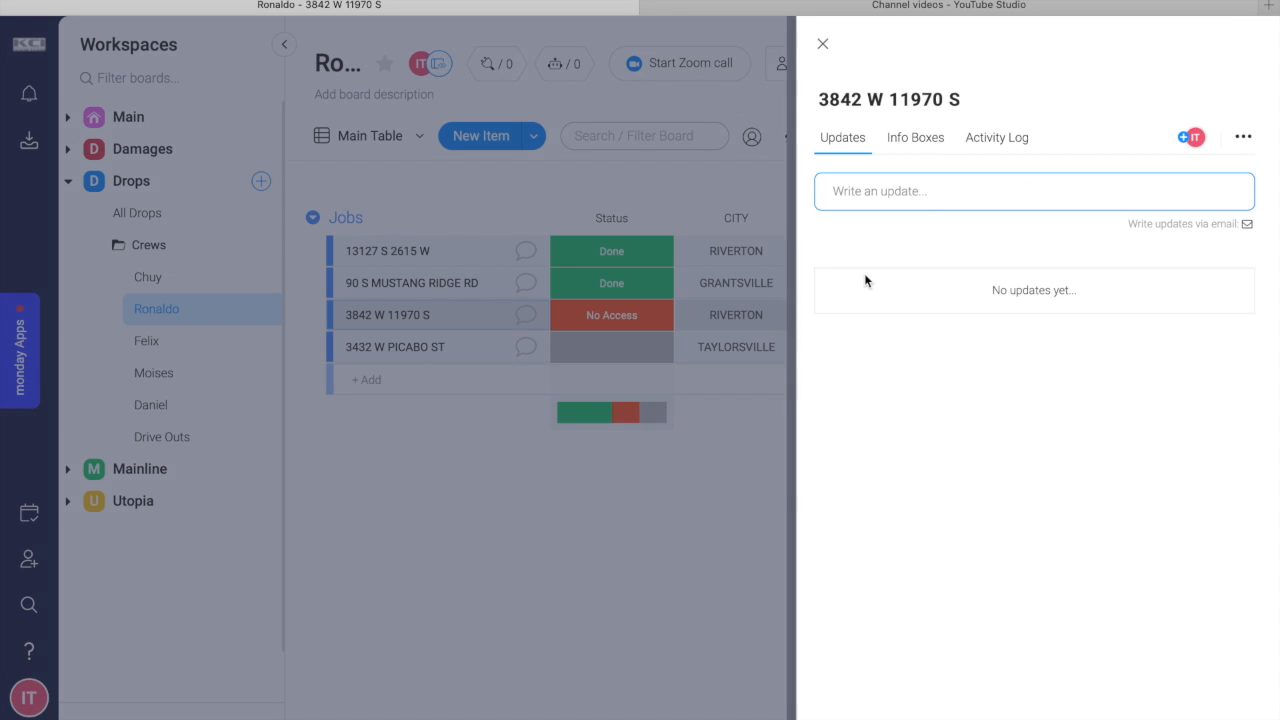
pyautogui.click(925, 207)
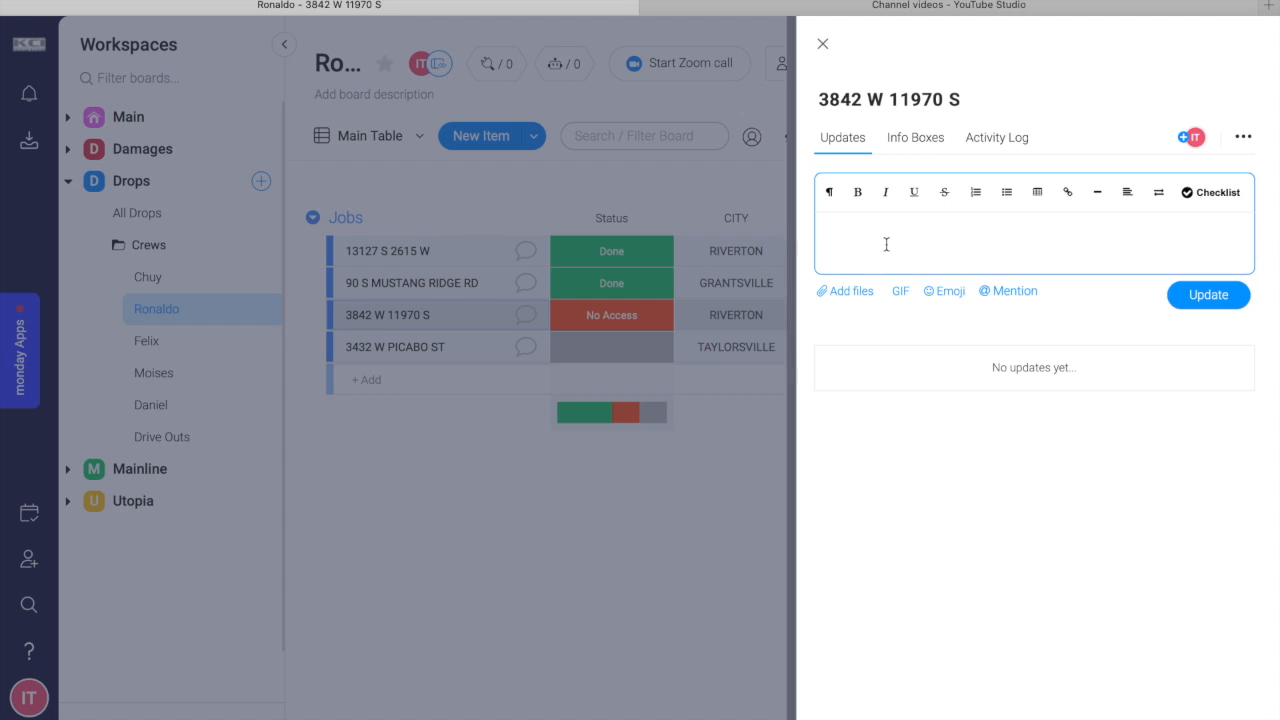
pyautogui.write('Have you been able to get in contact with the Home Owner?')
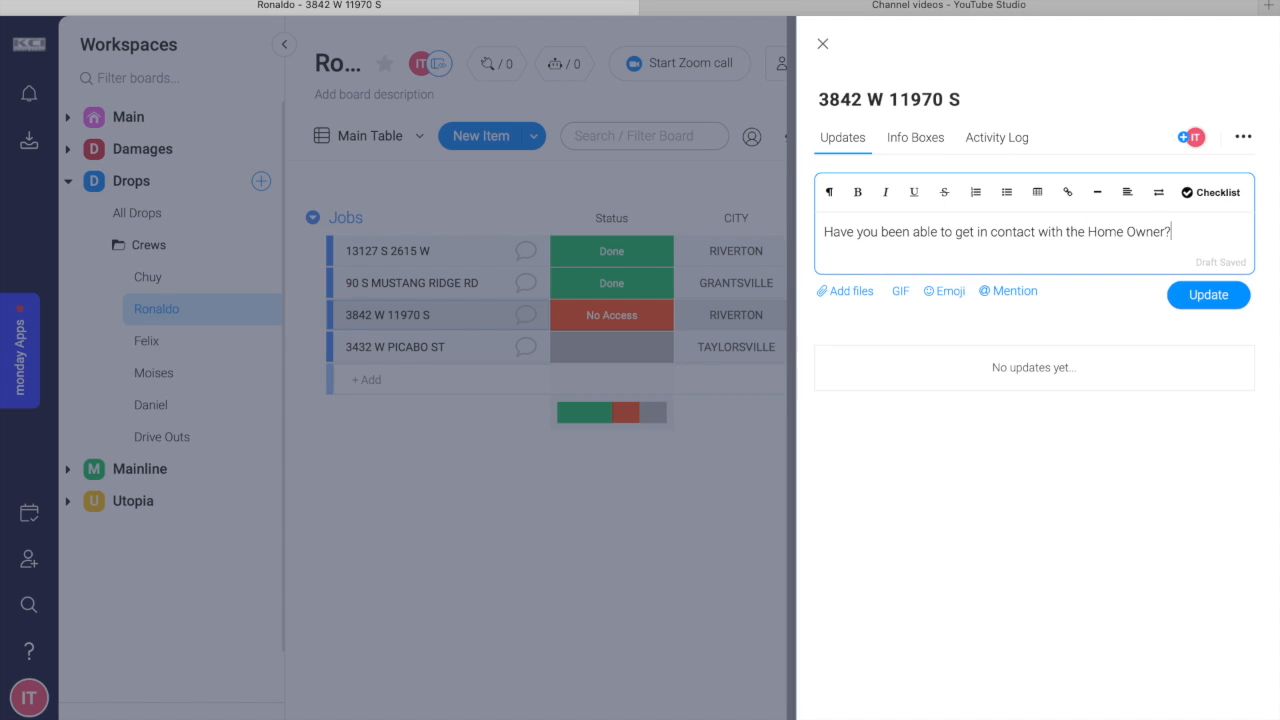
pyautogui.click(1210, 296)
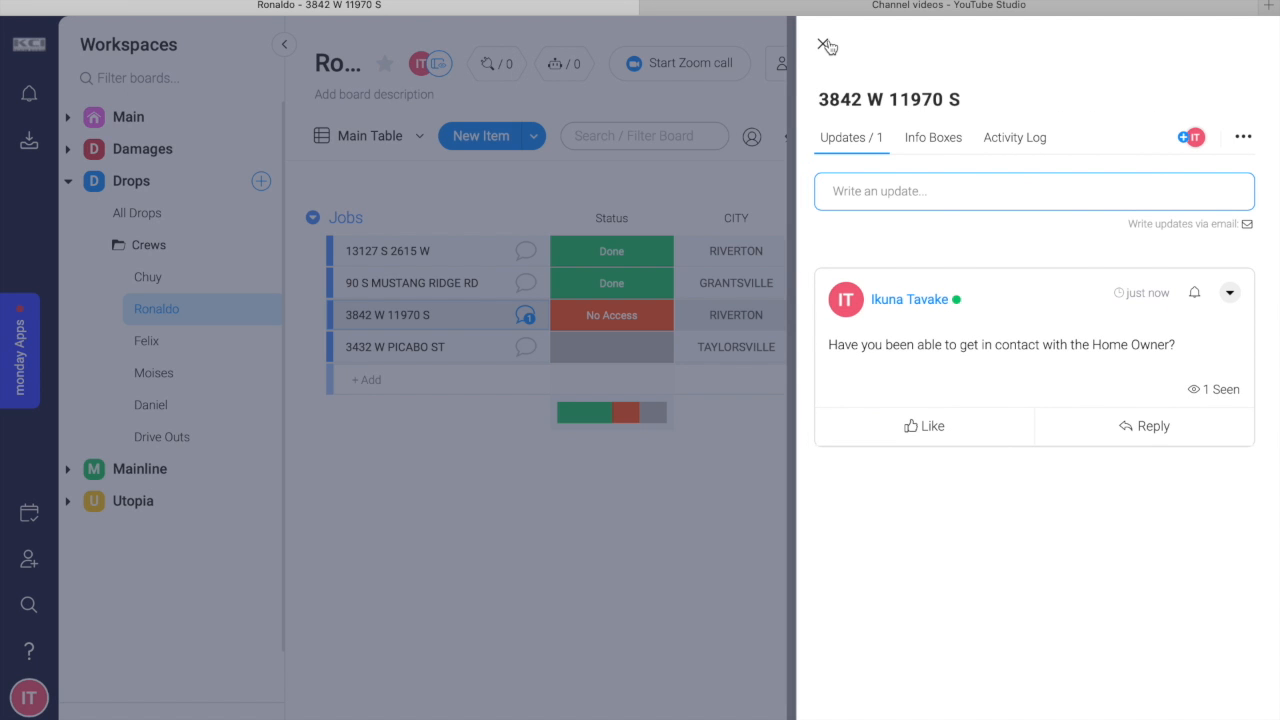
pyautogui.click(823, 44)
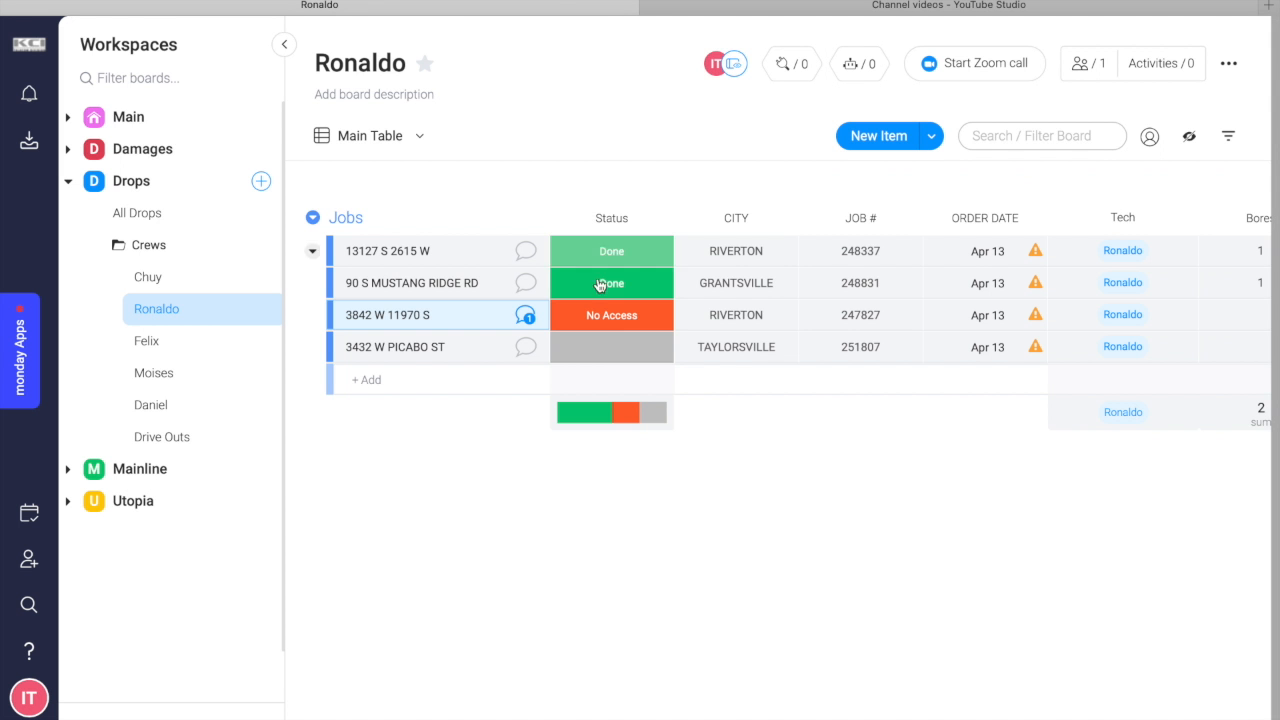
# Reopen the No Access job's conversation and like the posted update.
pyautogui.click(526, 316)
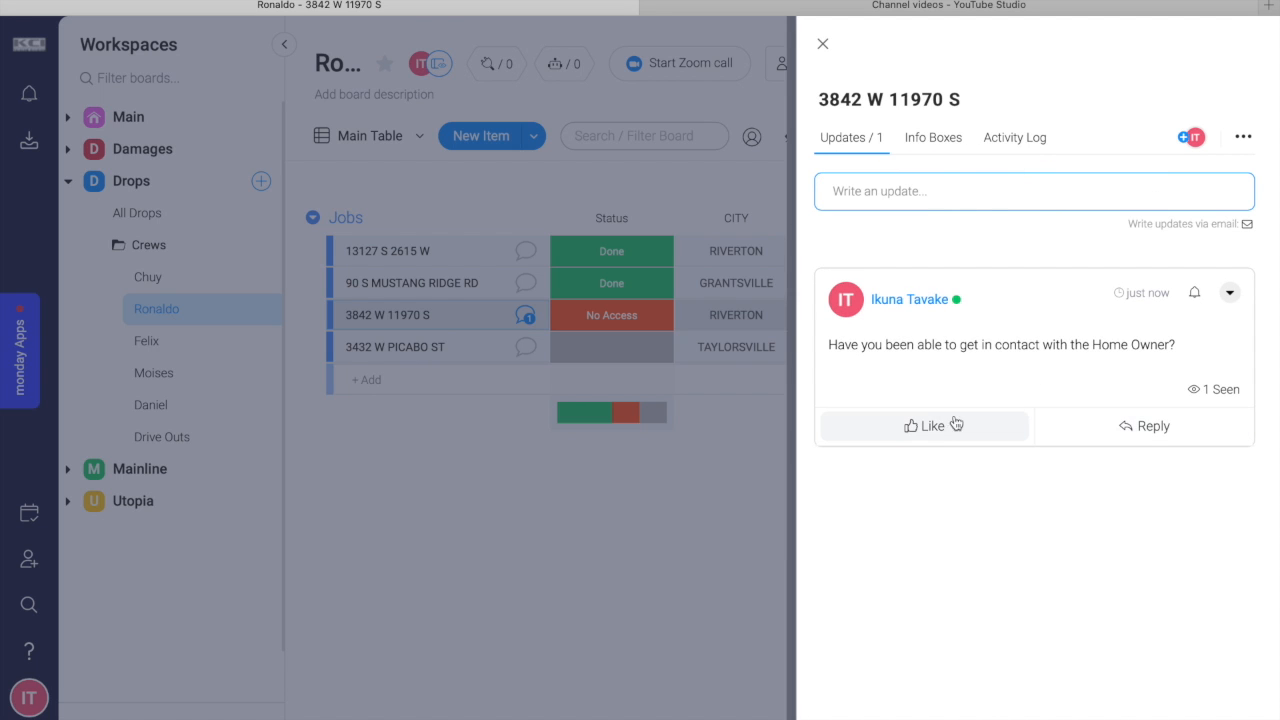
pyautogui.click(932, 426)
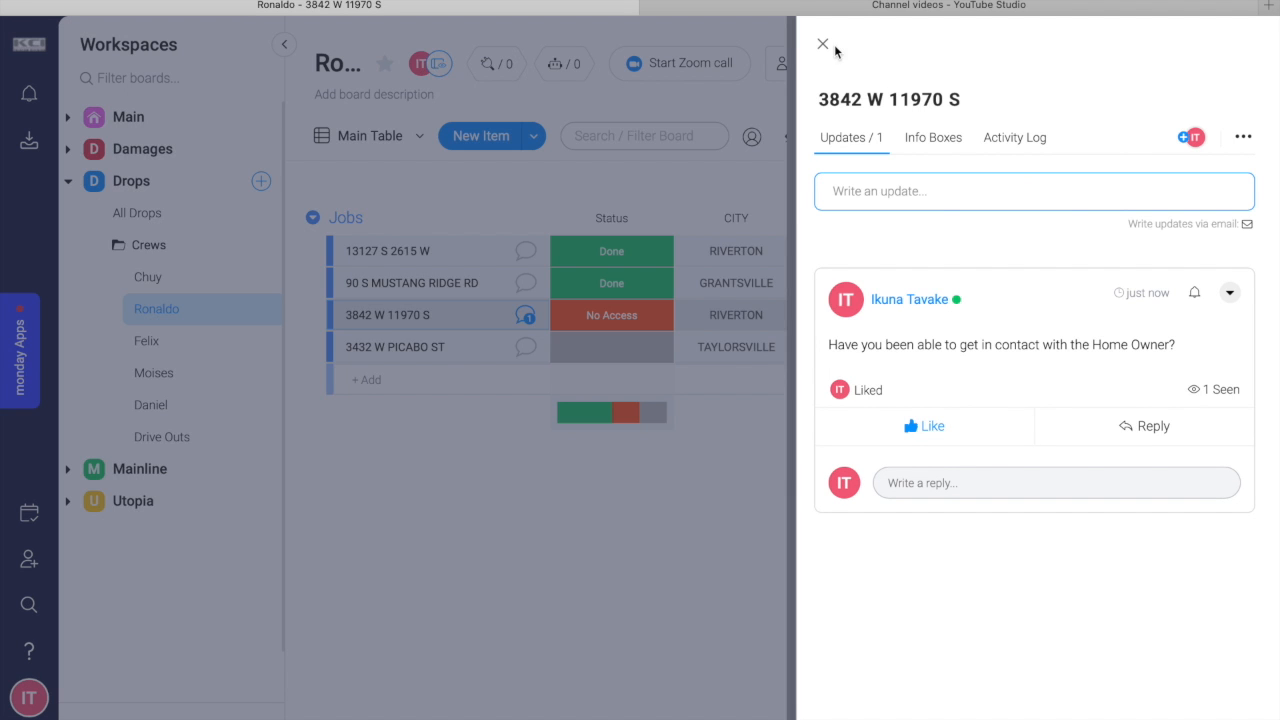
pyautogui.click(823, 44)
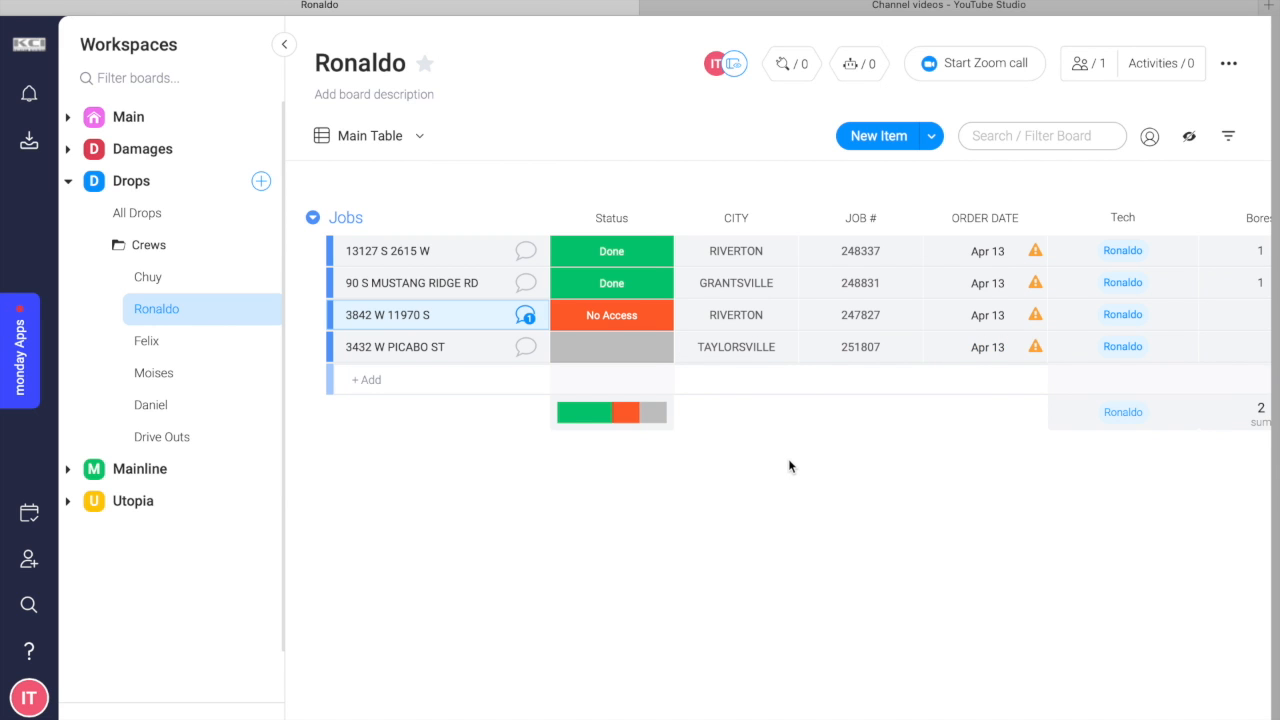
# Try Frozen as the Status of the last job in the Jobs group and replace it with Check.
pyautogui.hscroll(3, 789, 465)
pyautogui.hscroll(-3, 789, 465)
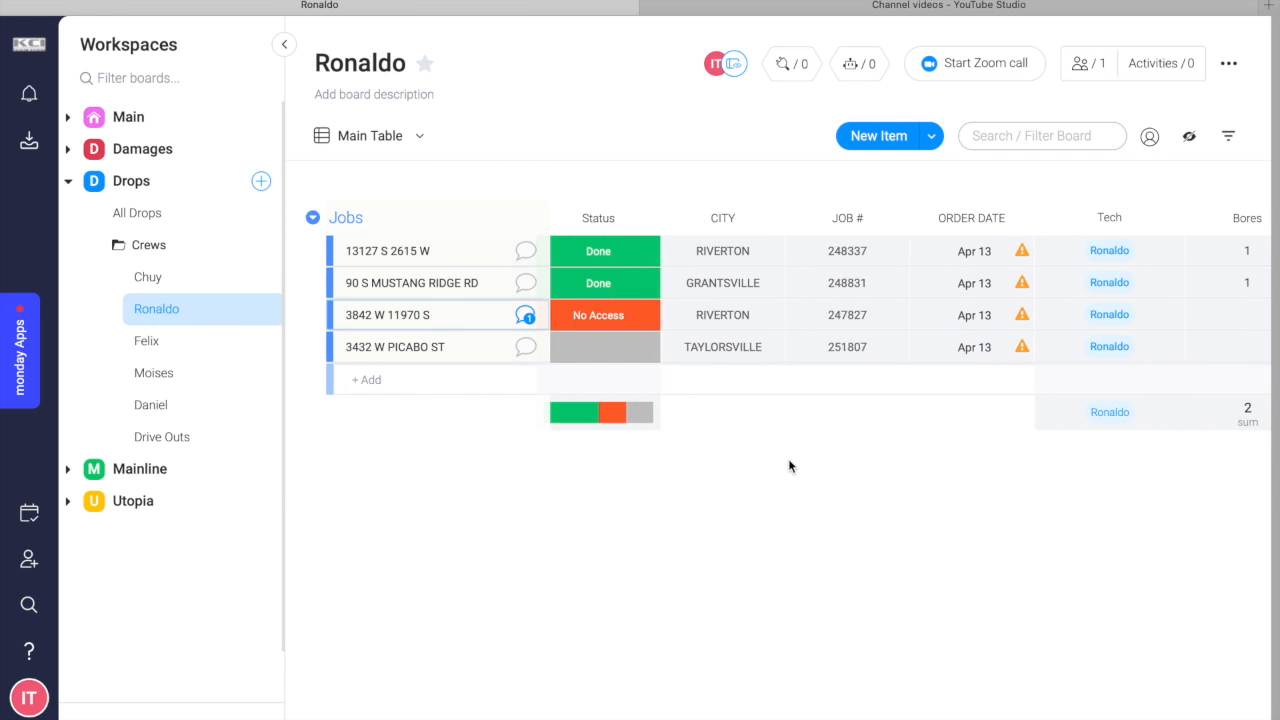
pyautogui.click(643, 350)
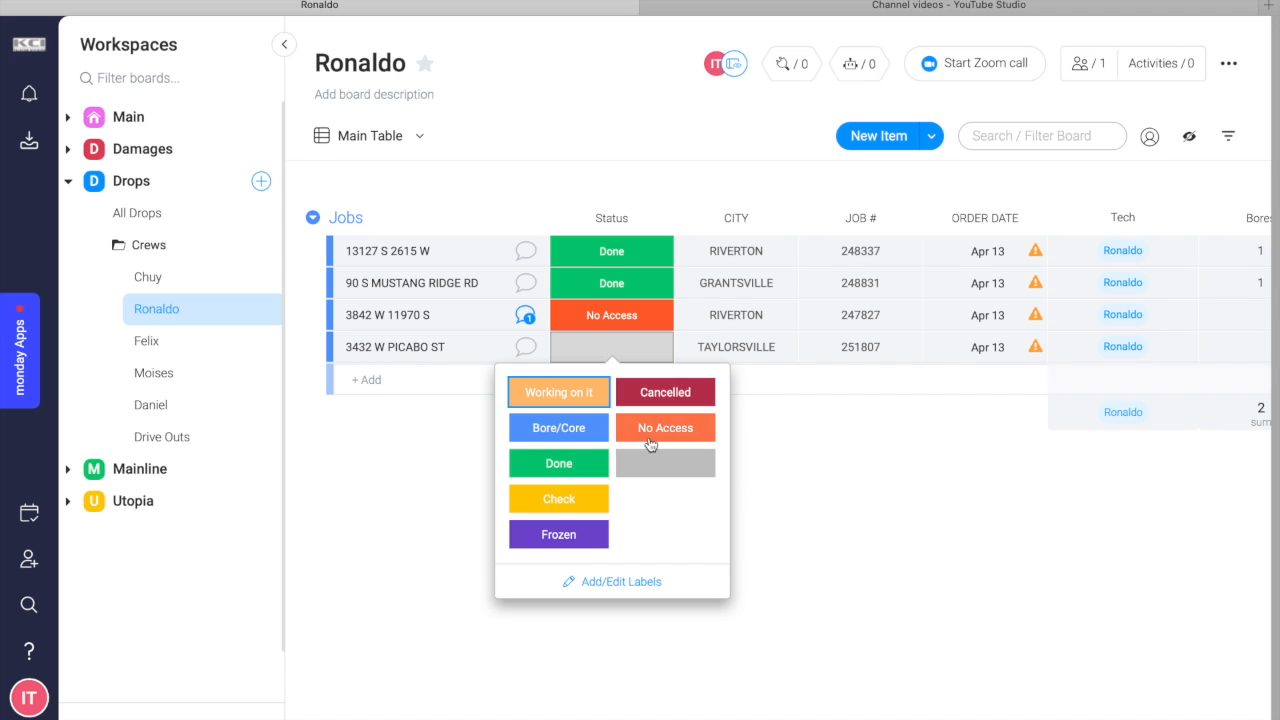
pyautogui.click(575, 546)
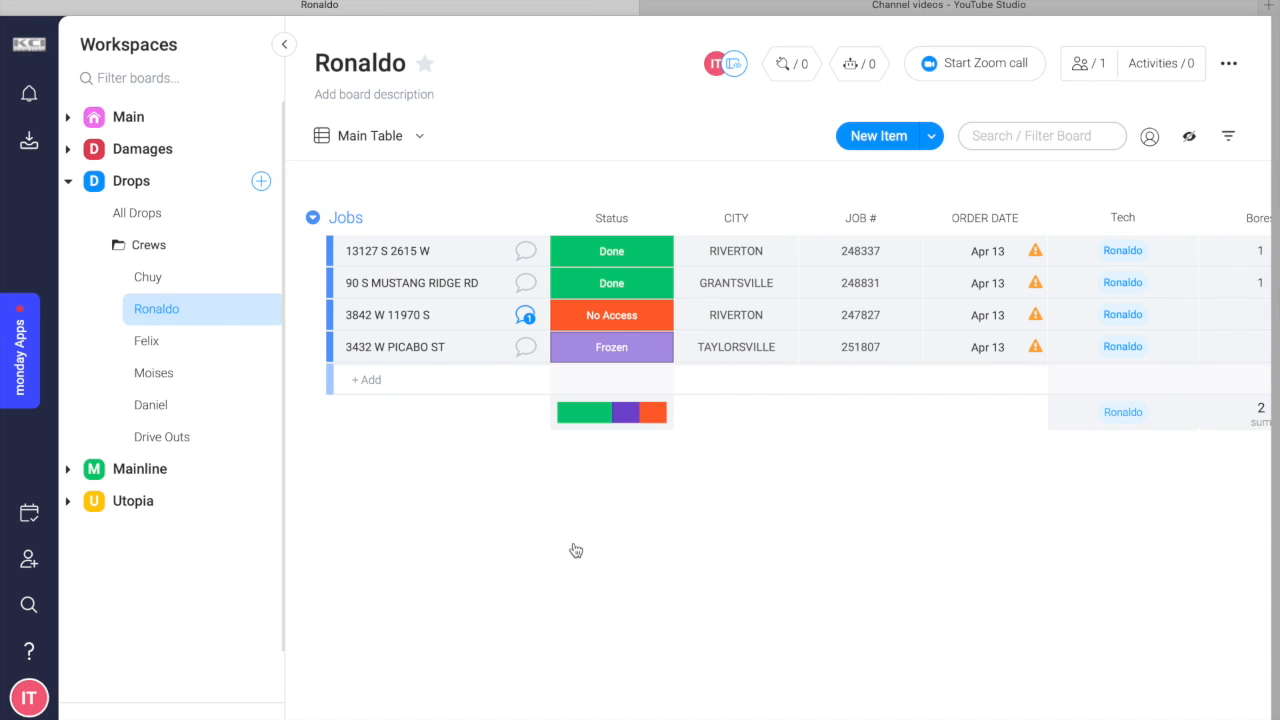
pyautogui.click(611, 347)
pyautogui.click(572, 509)
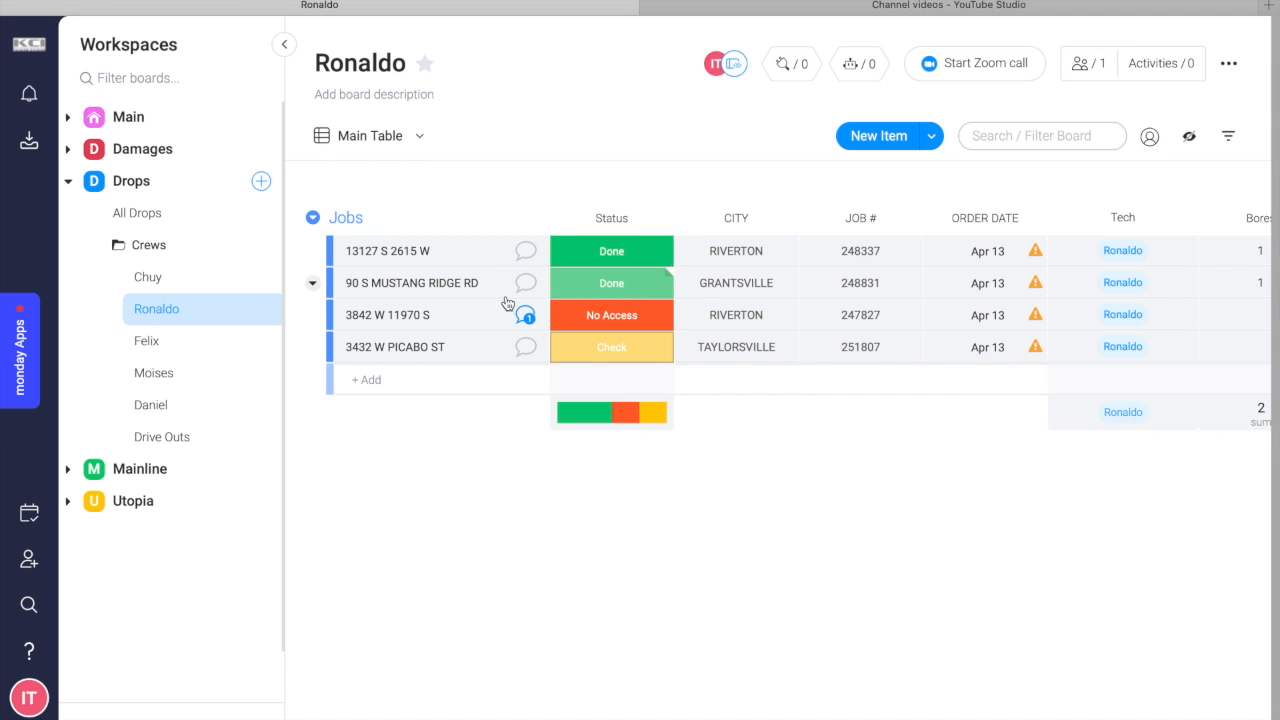
# Select the two Done jobs and move them to the Completed group of the All Drops board.
pyautogui.click(340, 251)
pyautogui.click(340, 283)
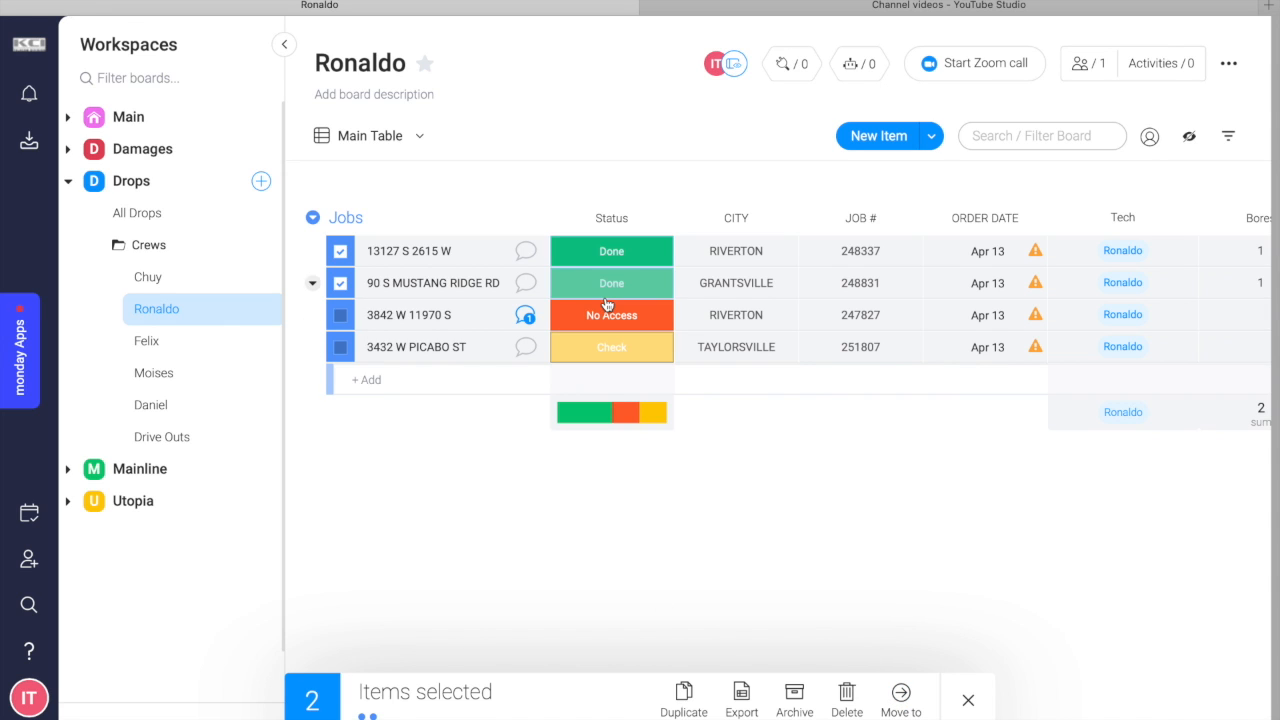
pyautogui.click(903, 702)
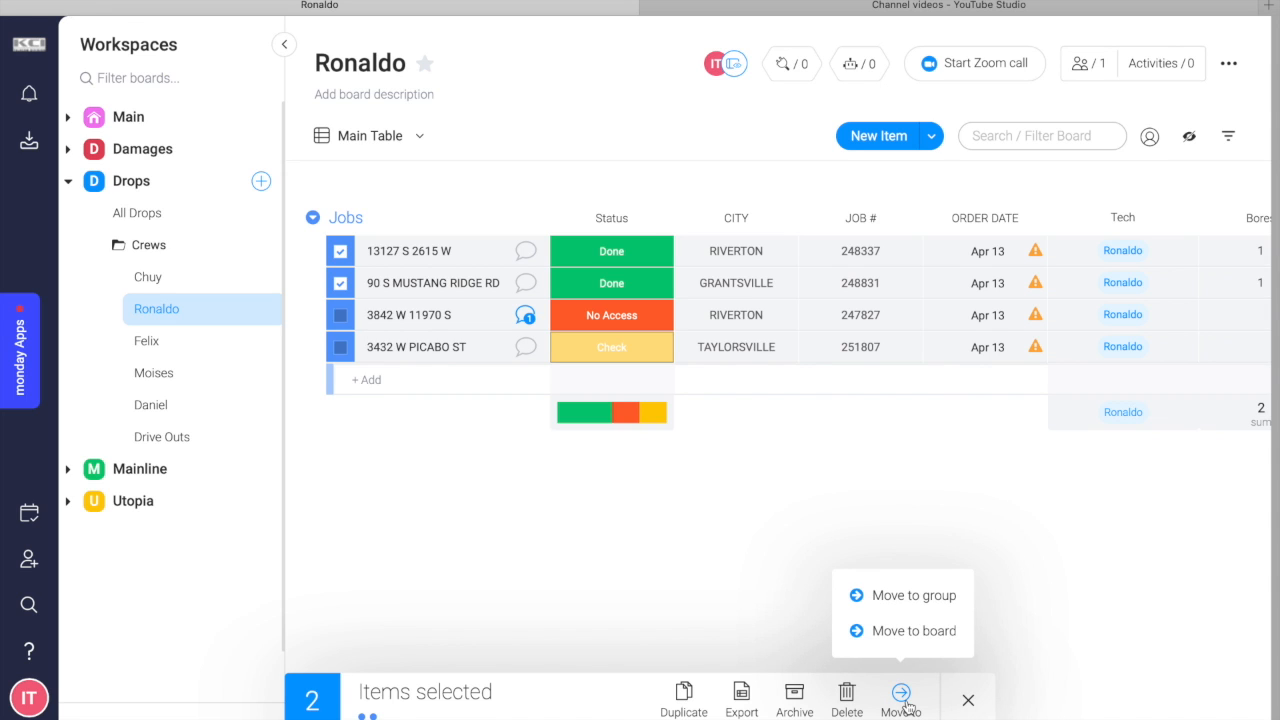
pyautogui.click(937, 648)
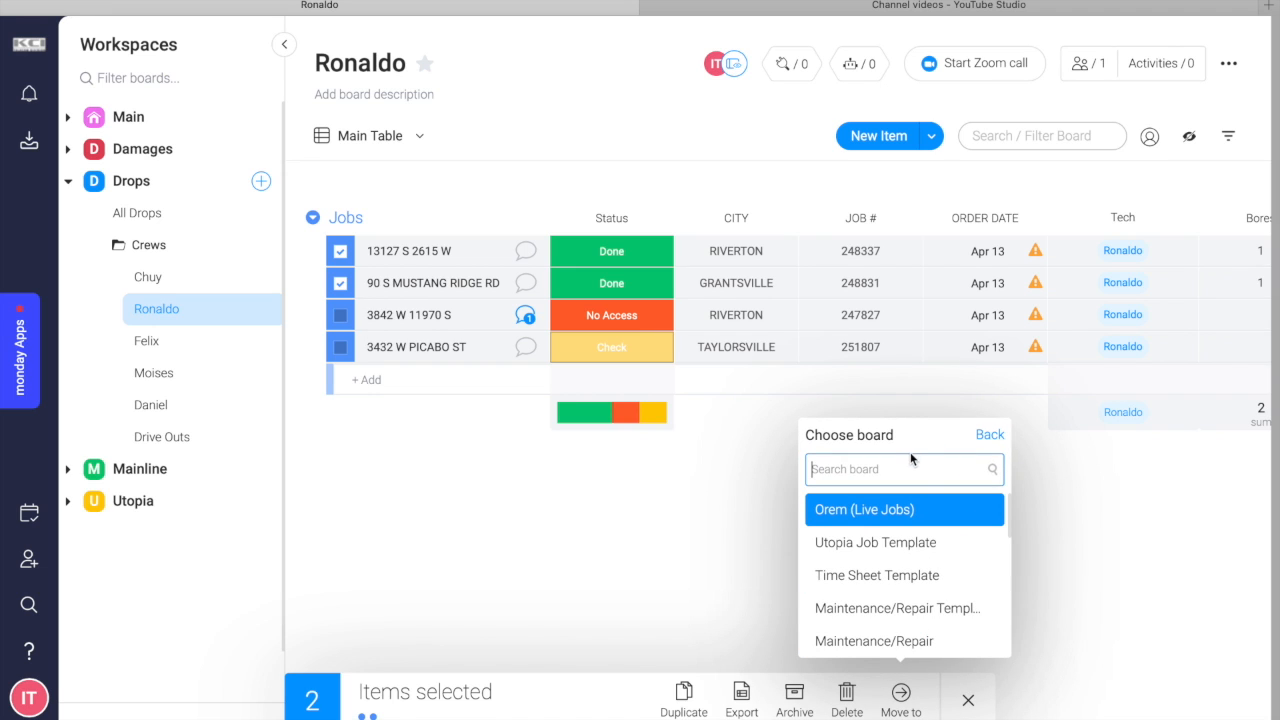
pyautogui.write('a')
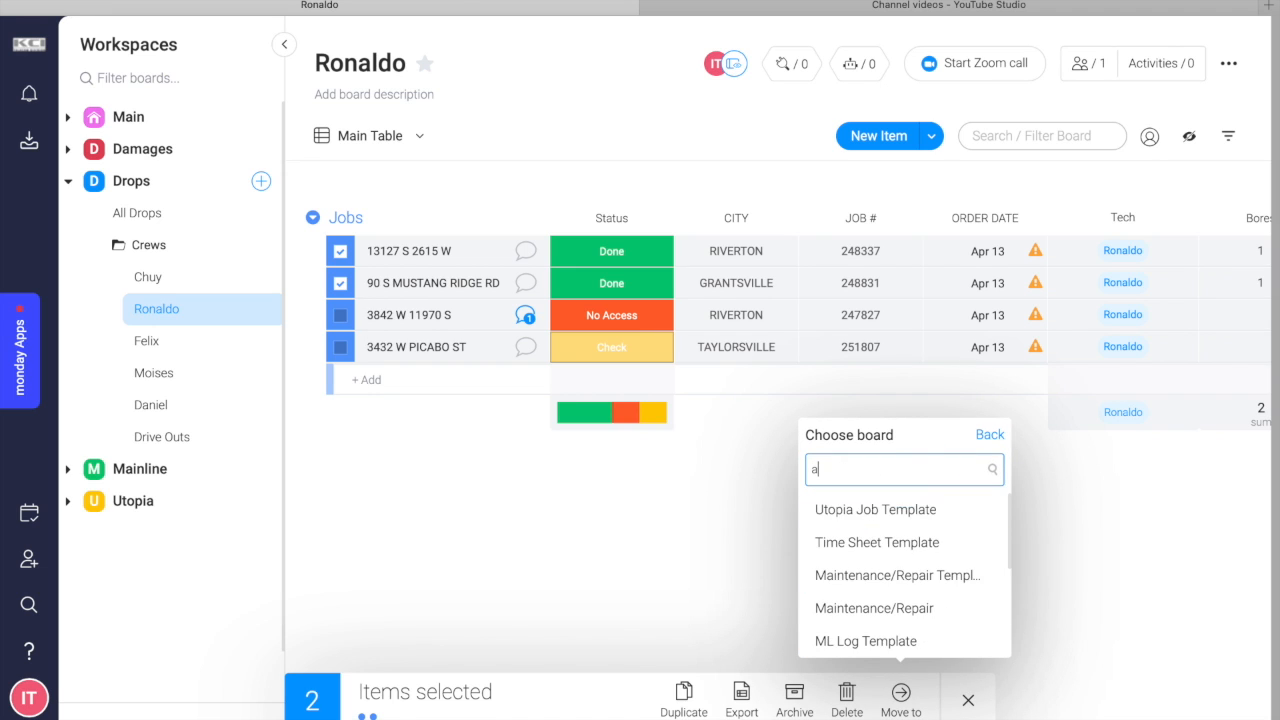
pyautogui.write('ll drop')
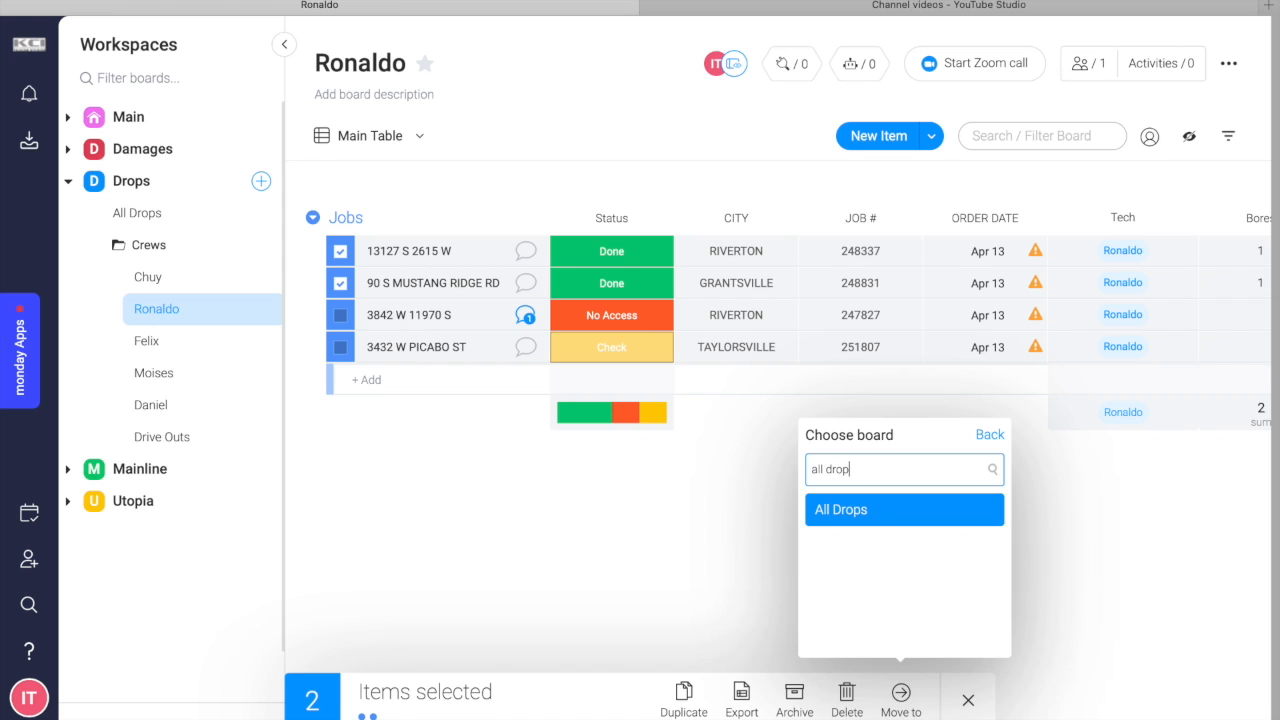
pyautogui.click(827, 511)
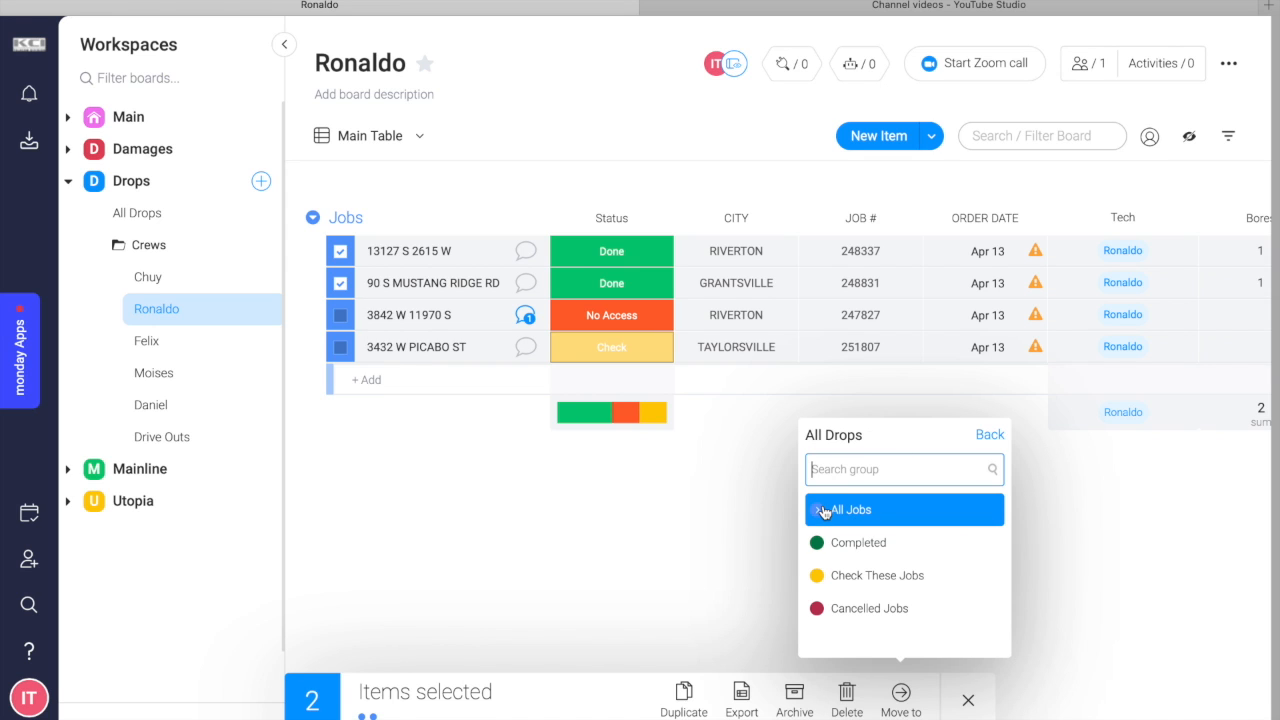
pyautogui.click(876, 548)
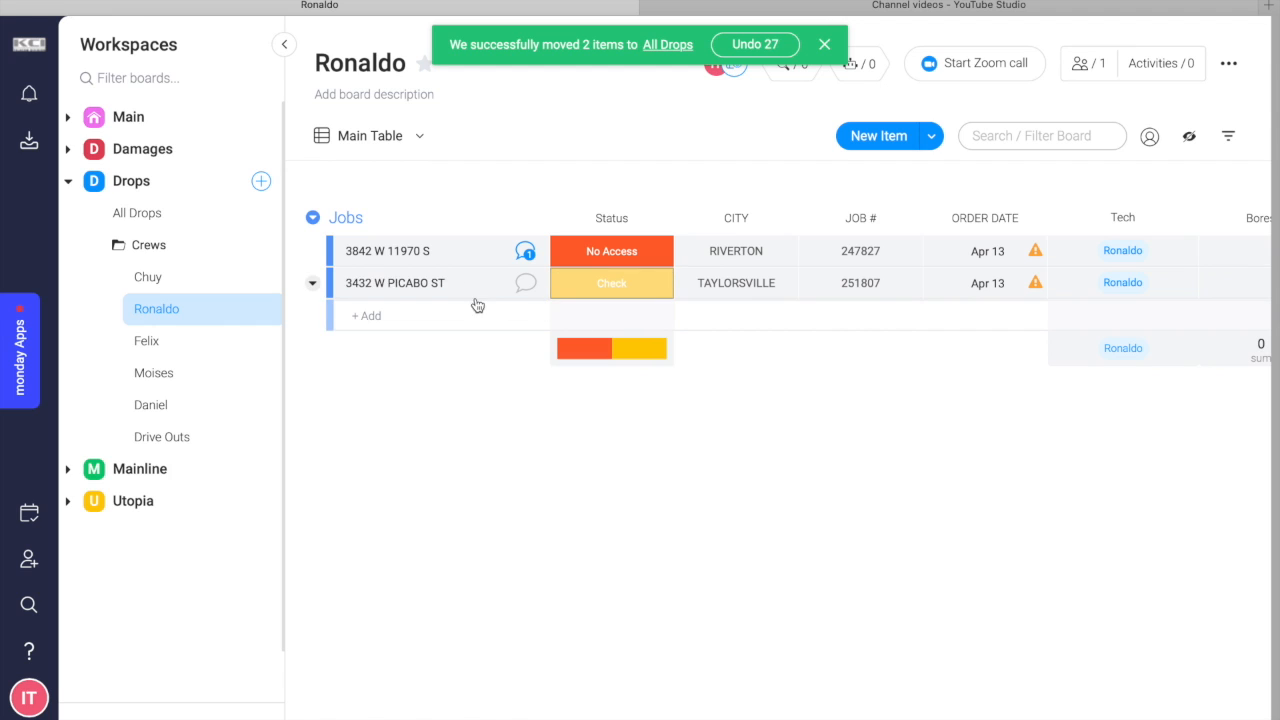
# Move the job with Check status to the Check These Jobs group of the All Drops board.
pyautogui.click(341, 285)
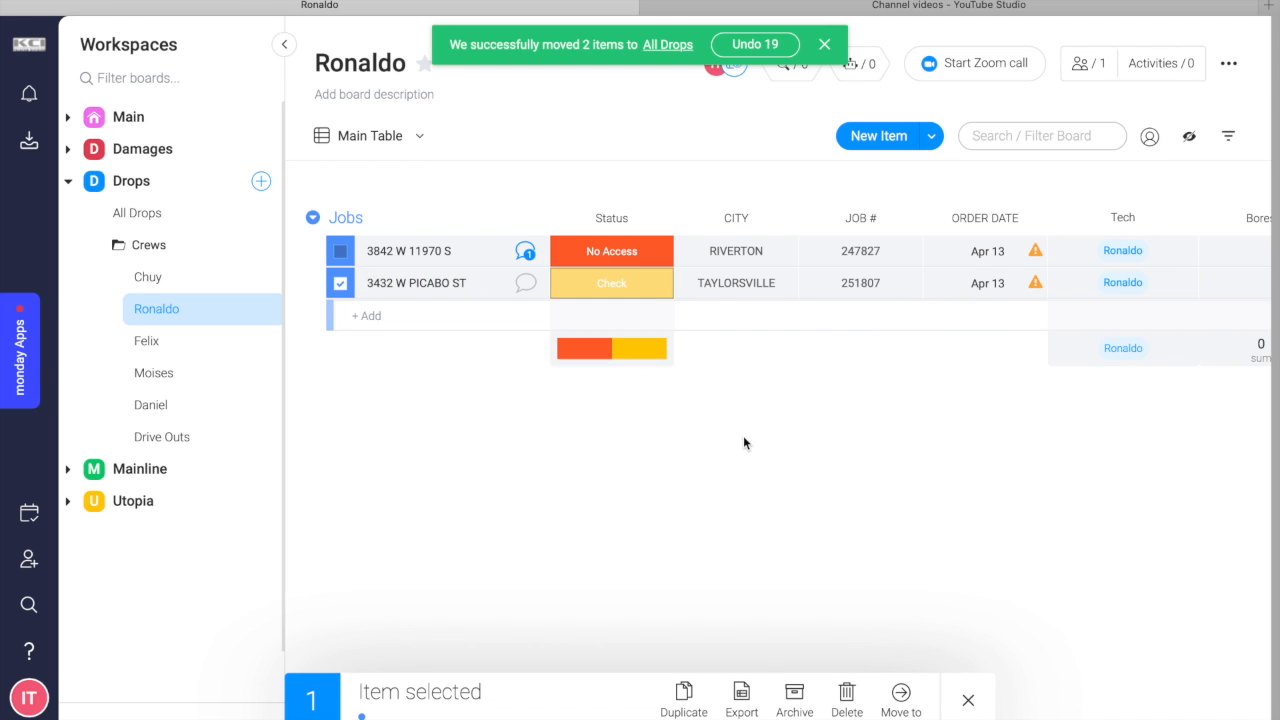
pyautogui.click(901, 700)
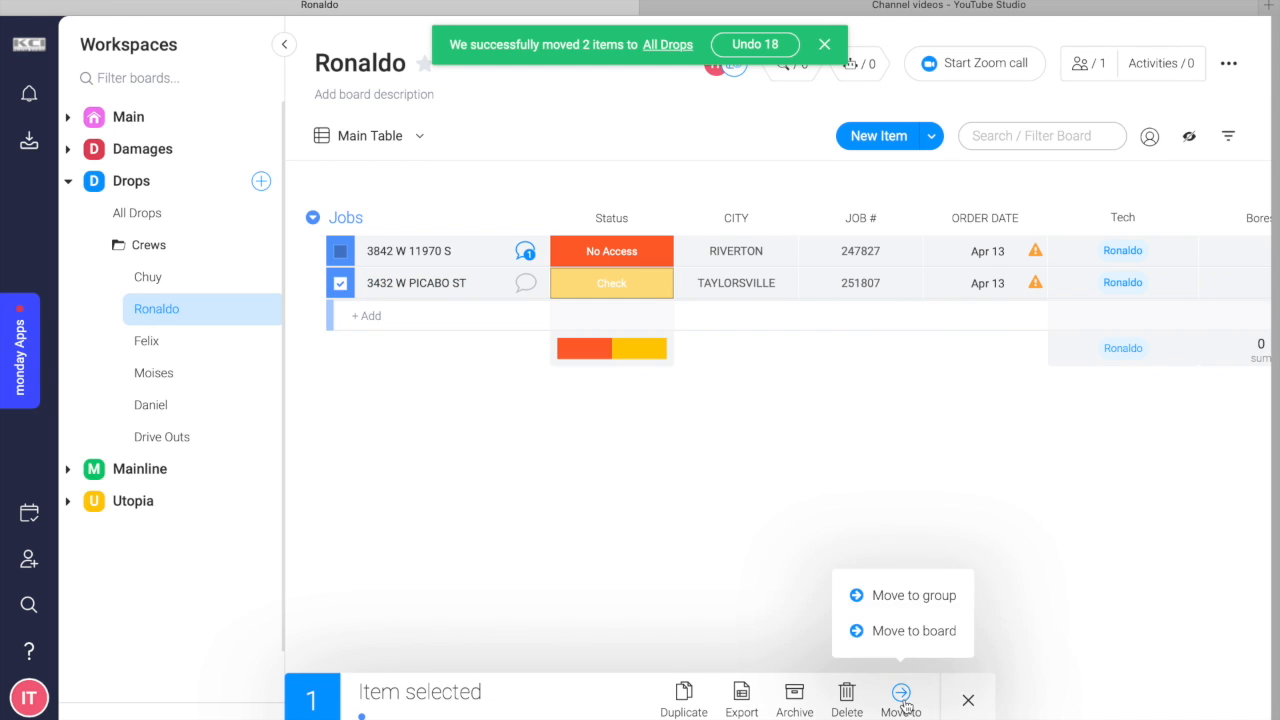
pyautogui.click(918, 640)
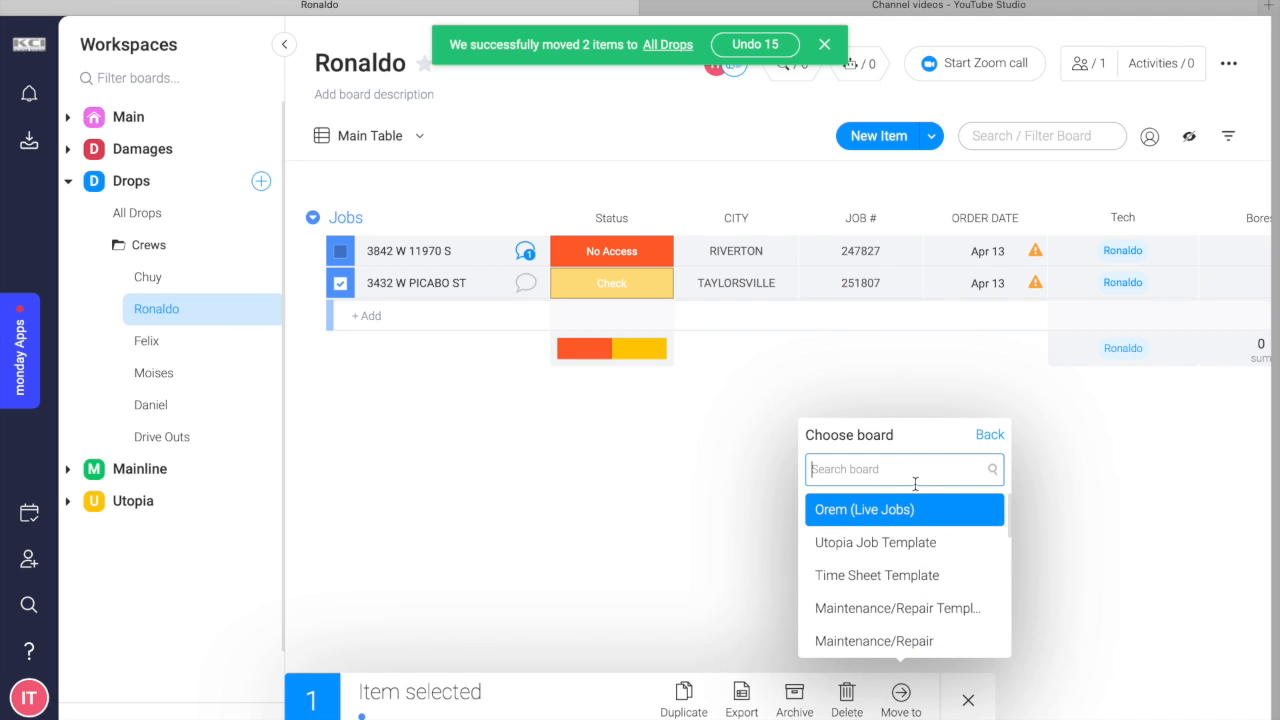
pyautogui.write('all drops')
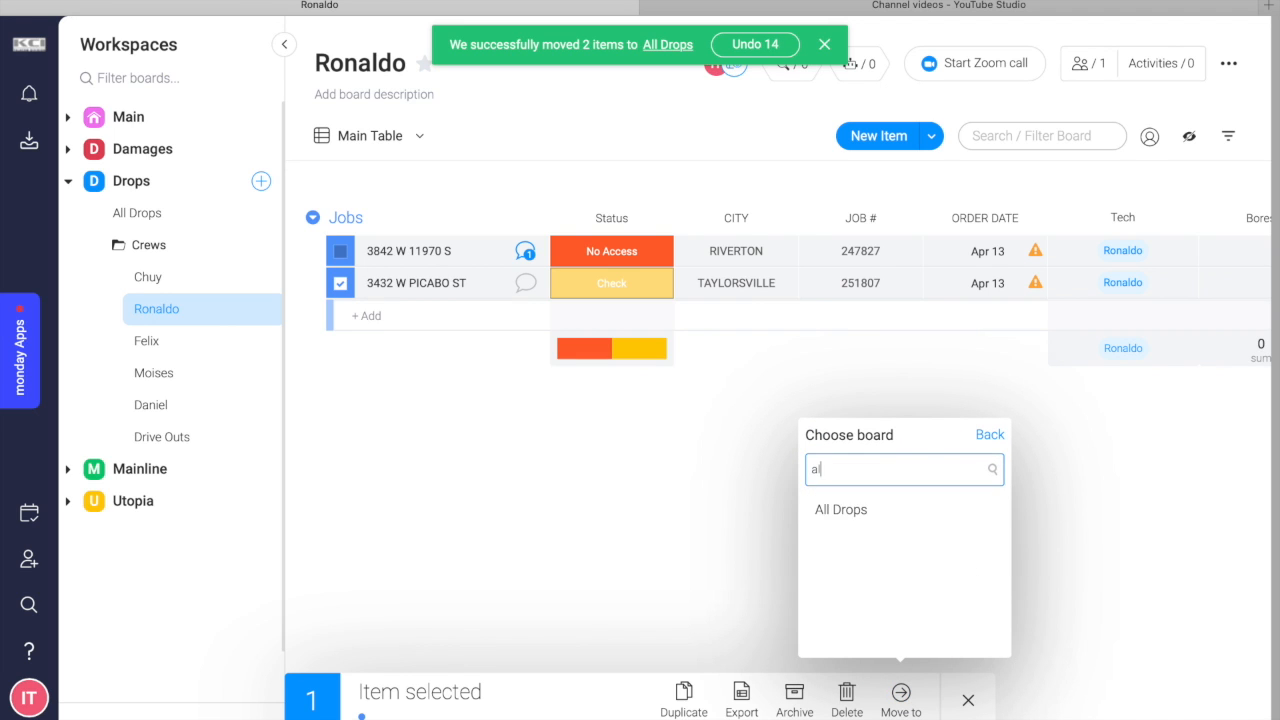
pyautogui.click(910, 511)
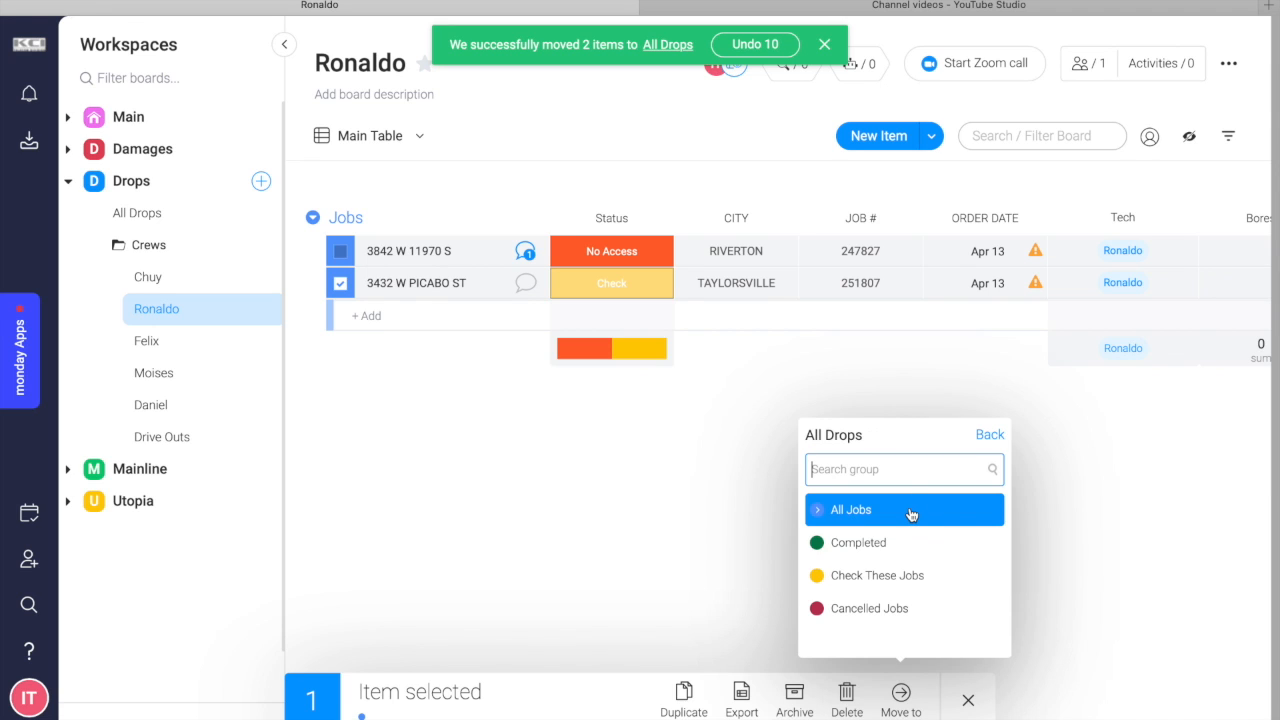
pyautogui.click(889, 587)
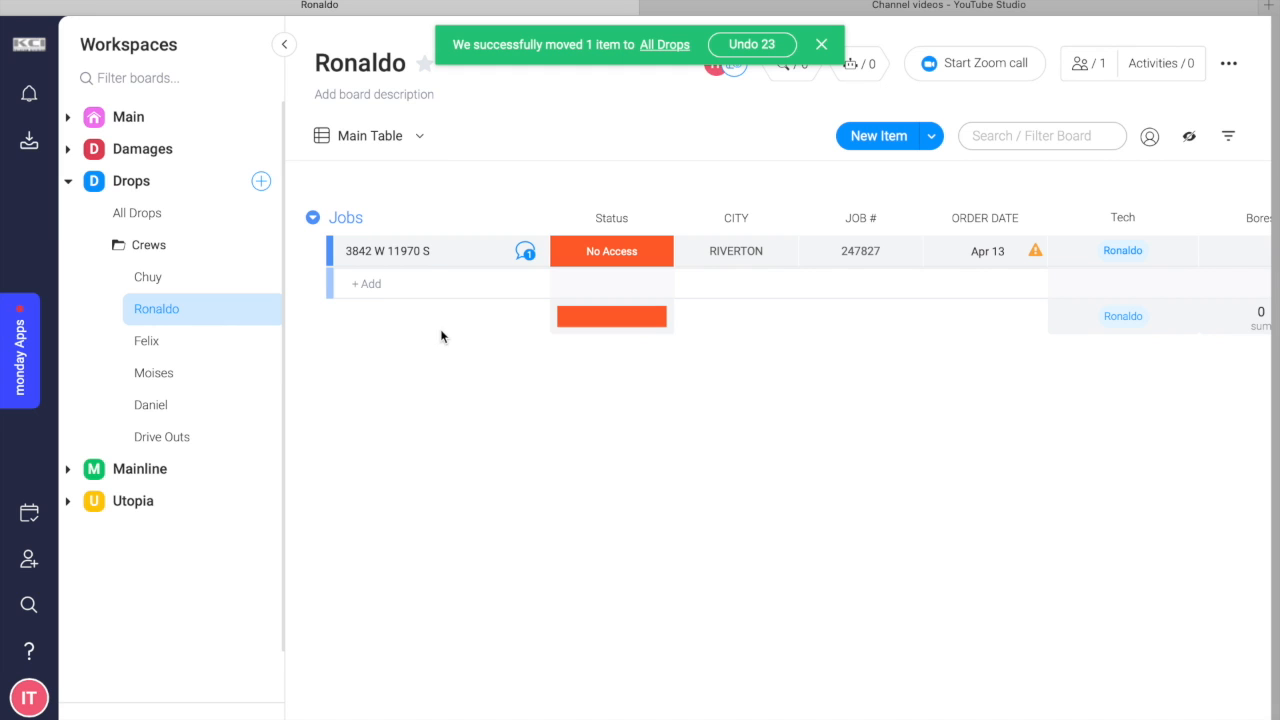
# Review the recent activity log of the technician's board.
pyautogui.click(1155, 70)
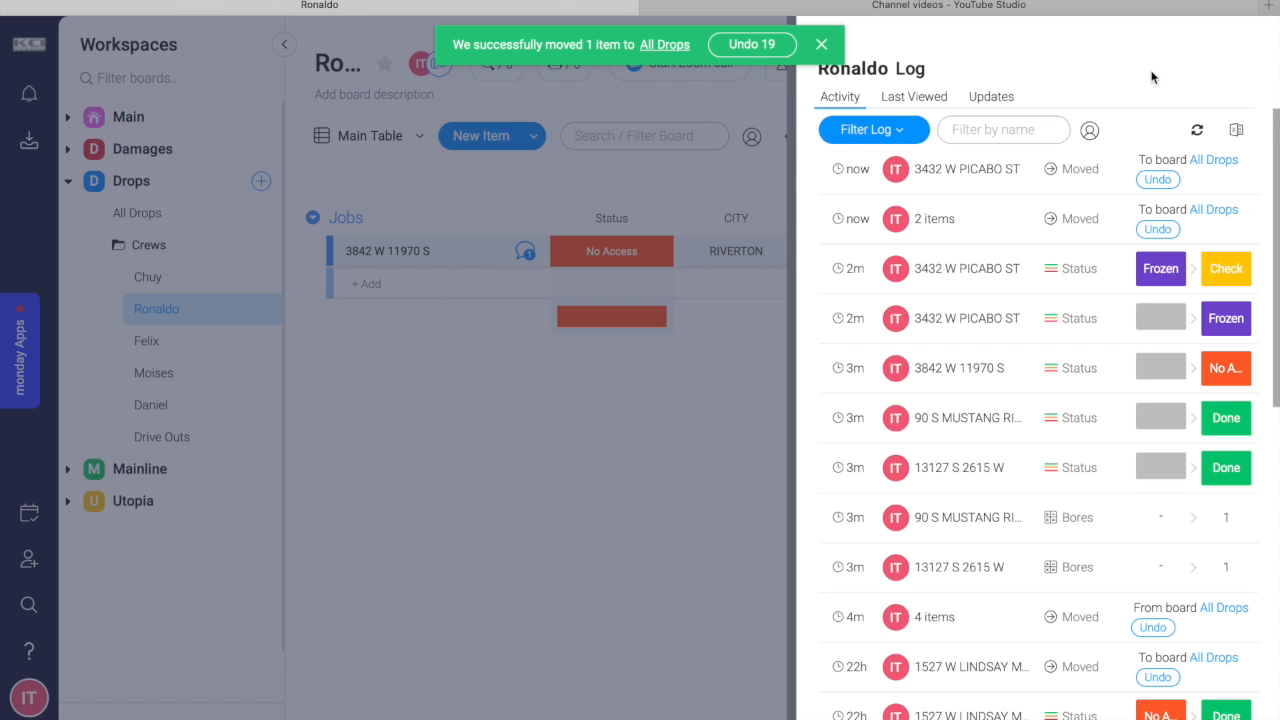
pyautogui.click(822, 46)
pyautogui.click(820, 46)
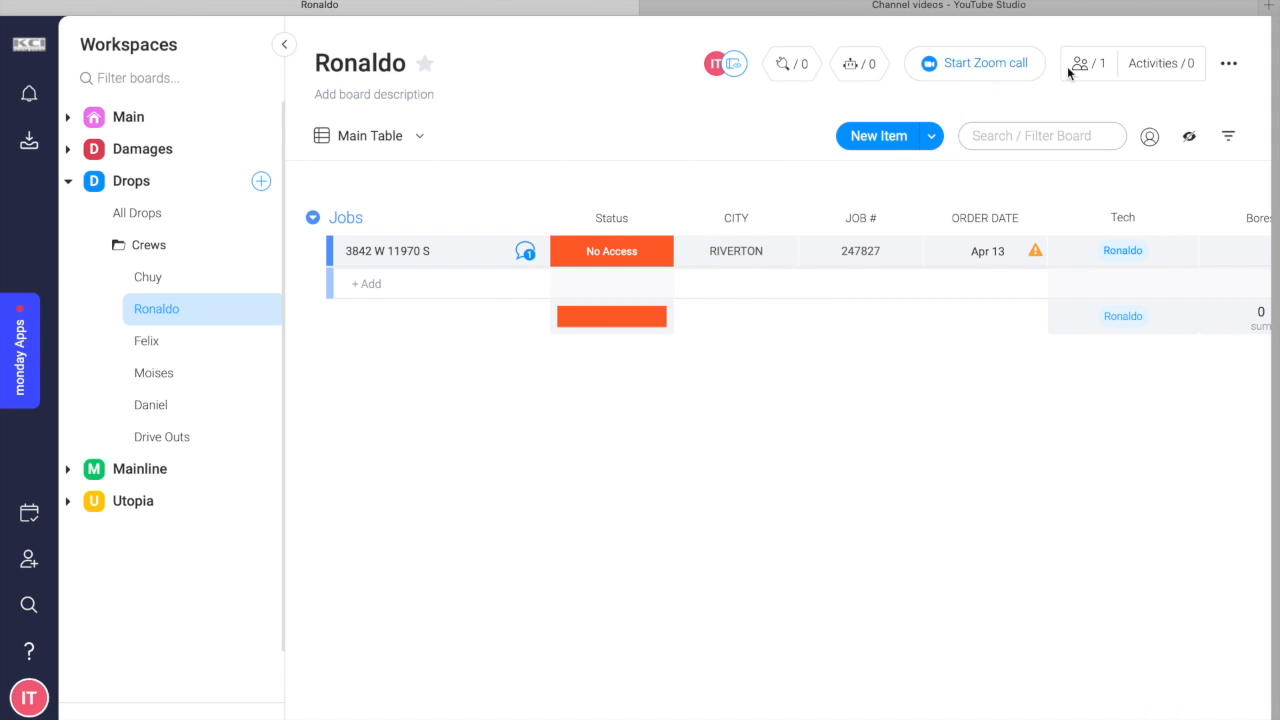
pyautogui.click(1141, 72)
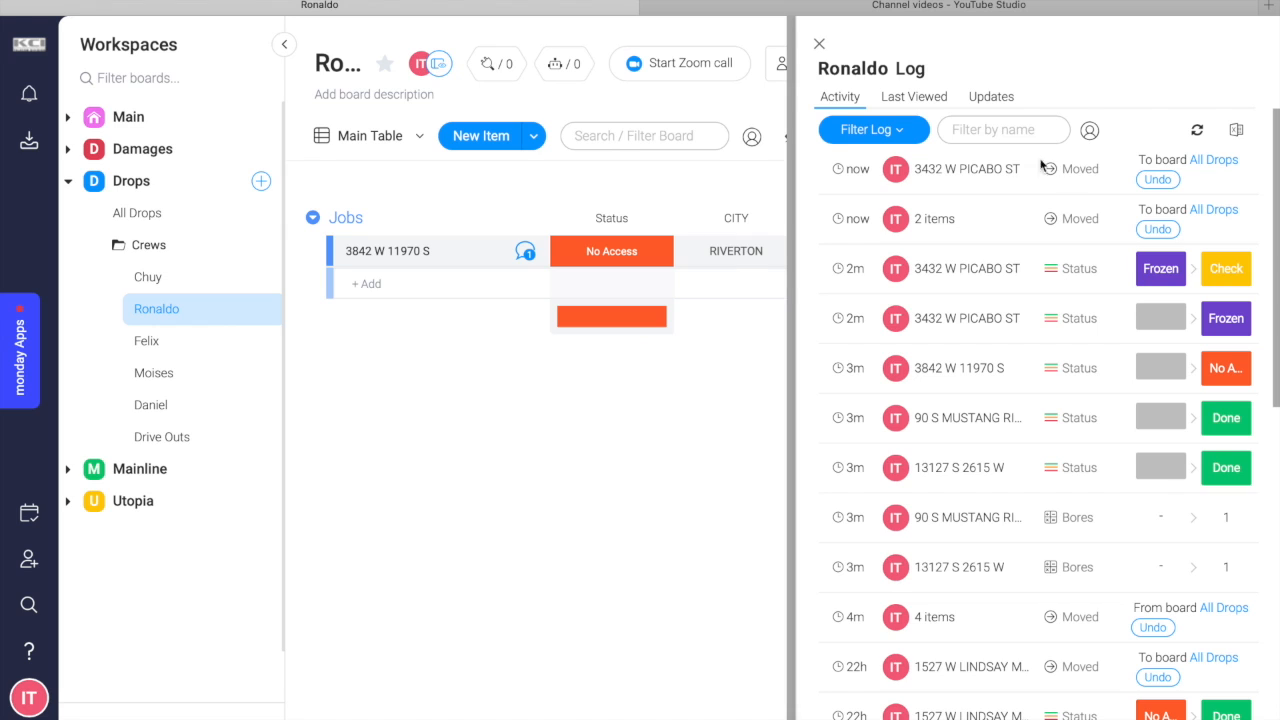
pyautogui.click(819, 47)
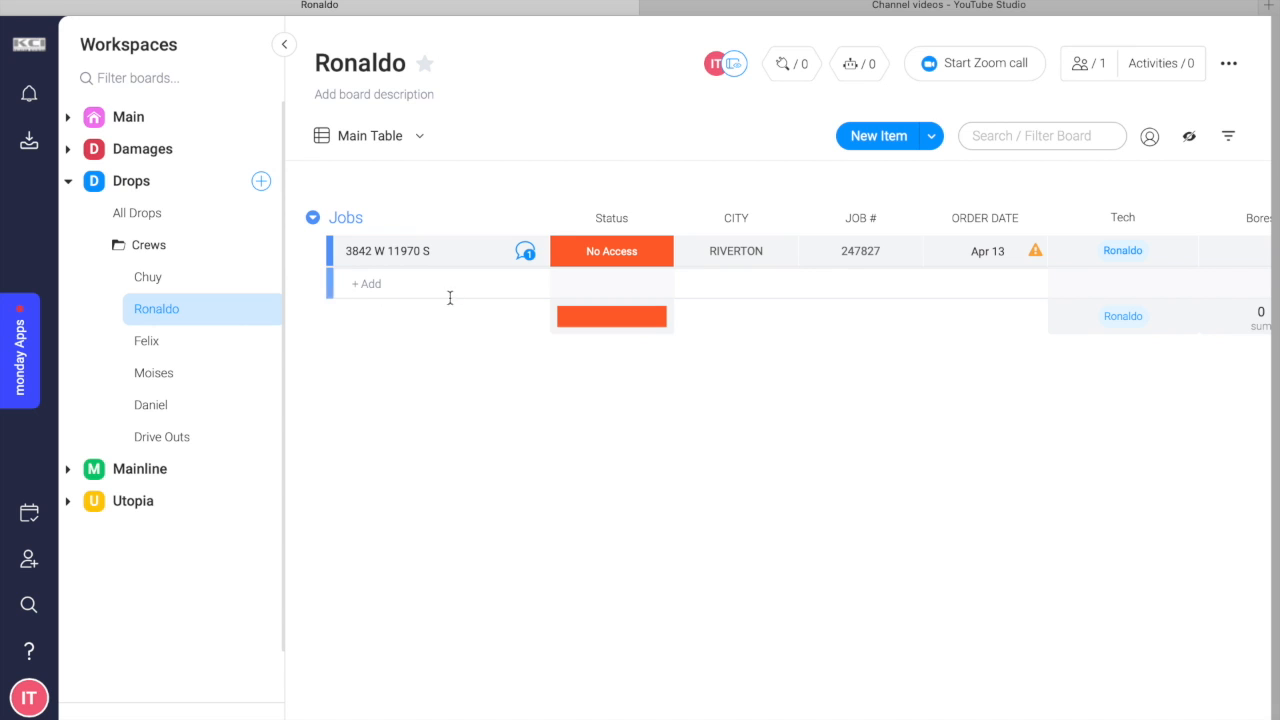
# Review the conversation on the remaining No Access job and return to the All Drops board.
pyautogui.click(524, 254)
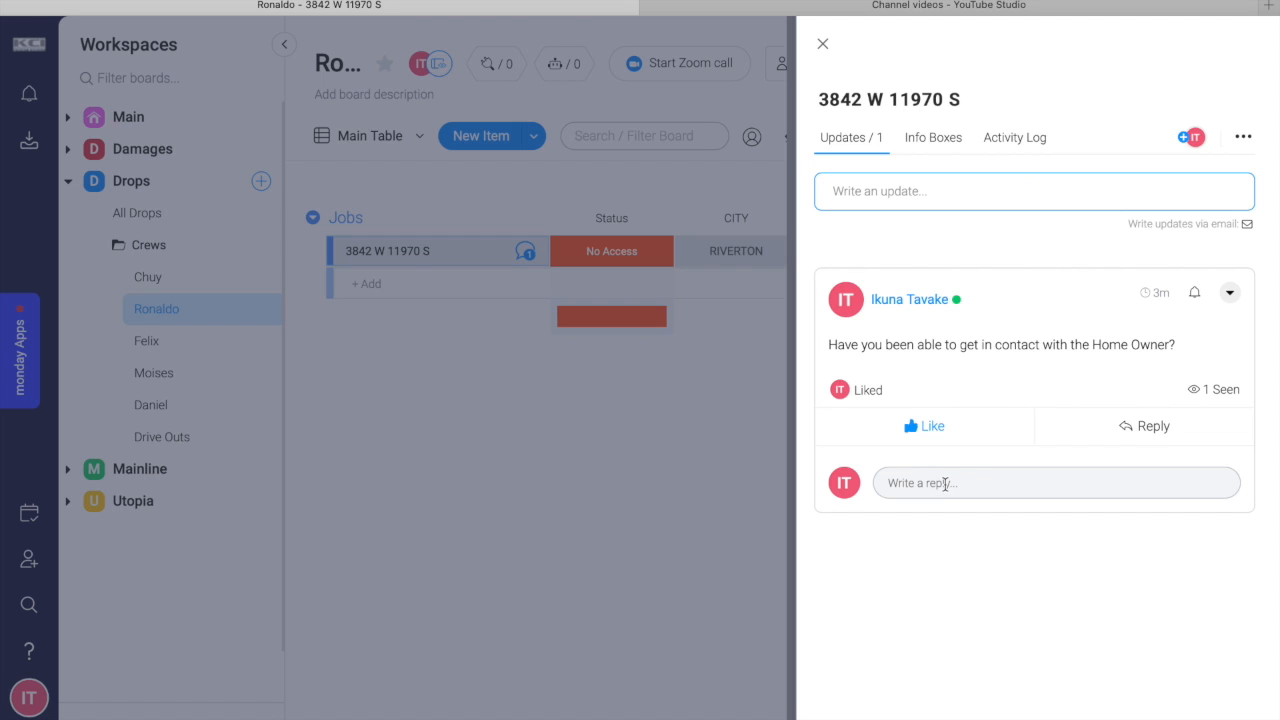
pyautogui.click(826, 46)
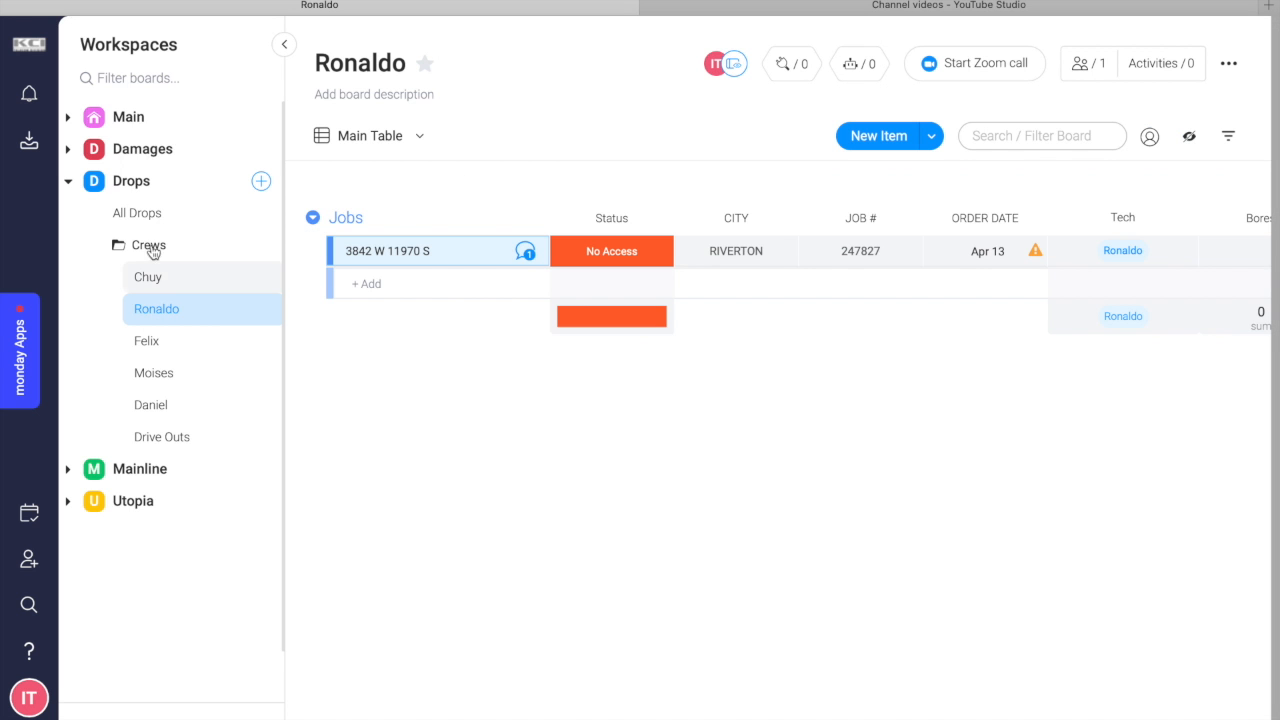
pyautogui.click(152, 215)
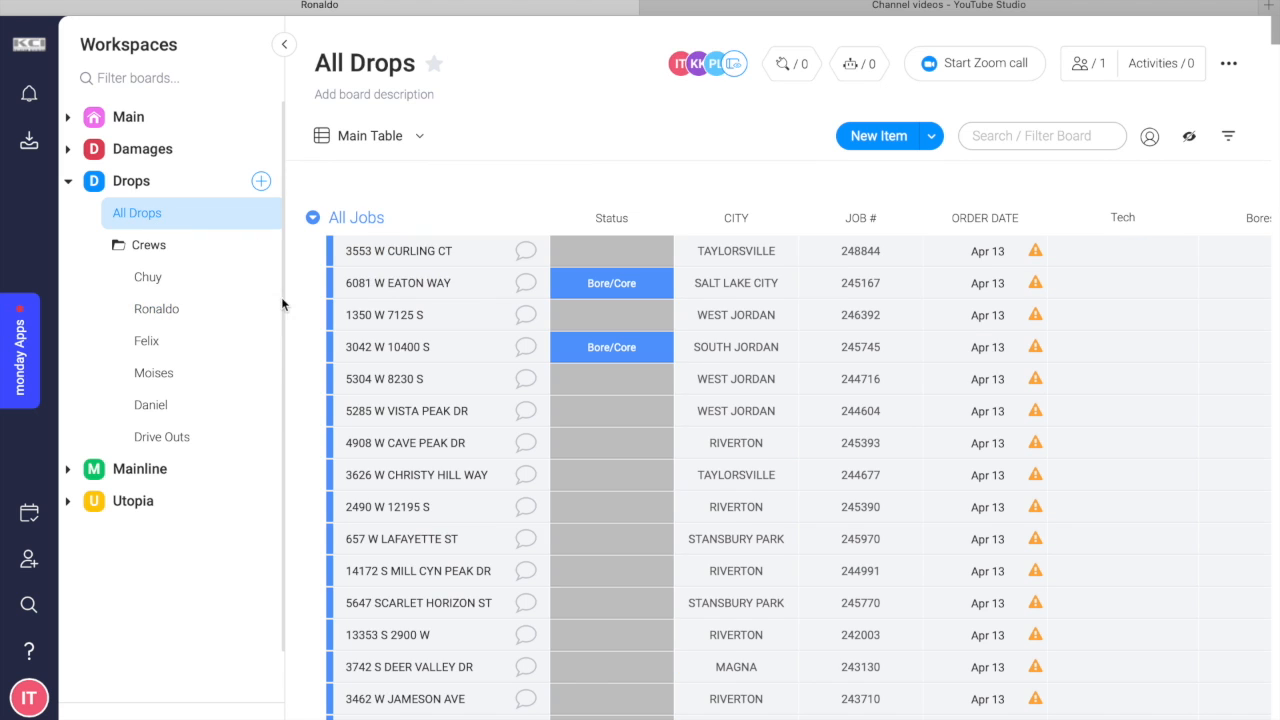
# Select the first two jobs in the All Jobs group and set their Tech to the same technician as the earlier jobs.
pyautogui.click(340, 251)
pyautogui.click(340, 283)
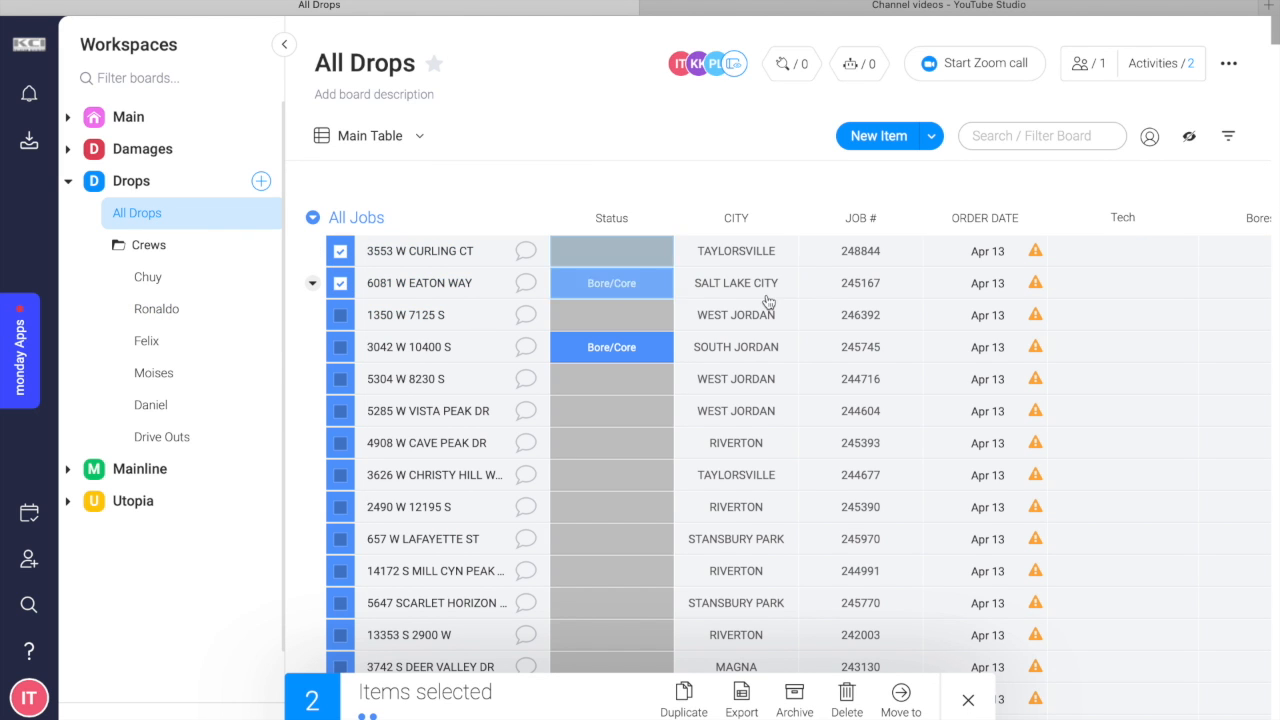
pyautogui.click(1131, 272)
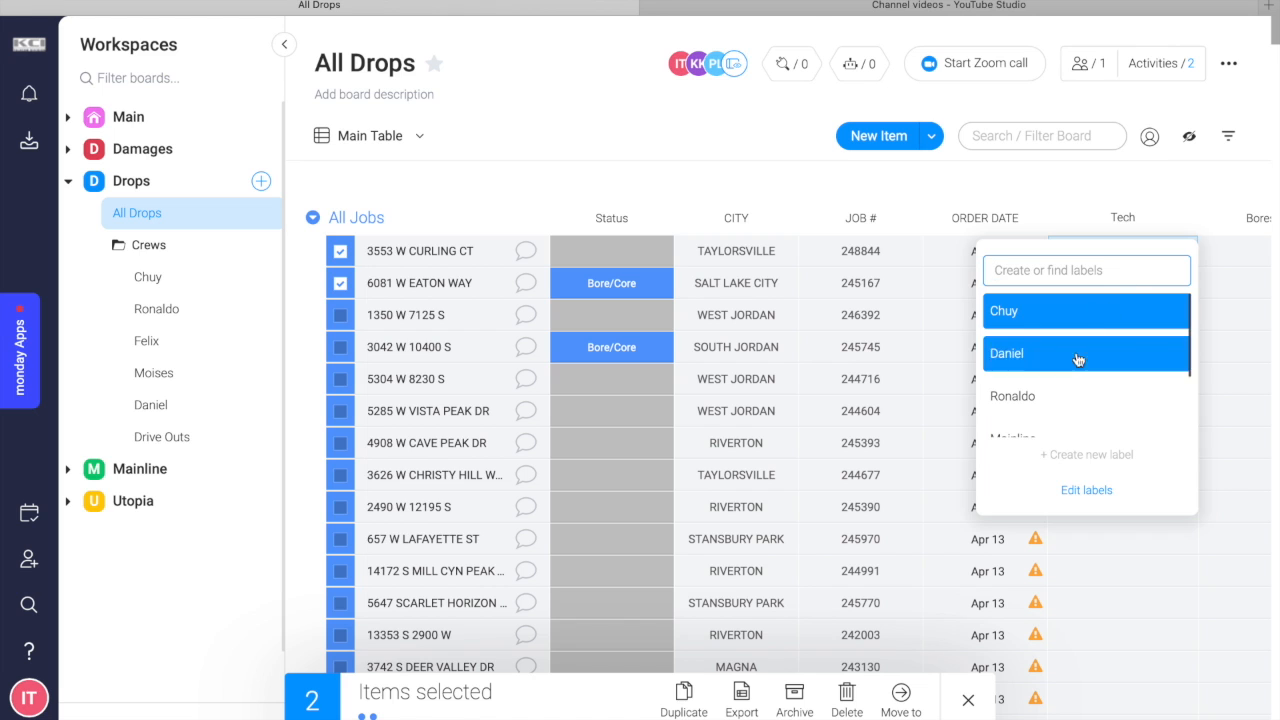
pyautogui.click(1065, 395)
pyautogui.click(985, 251)
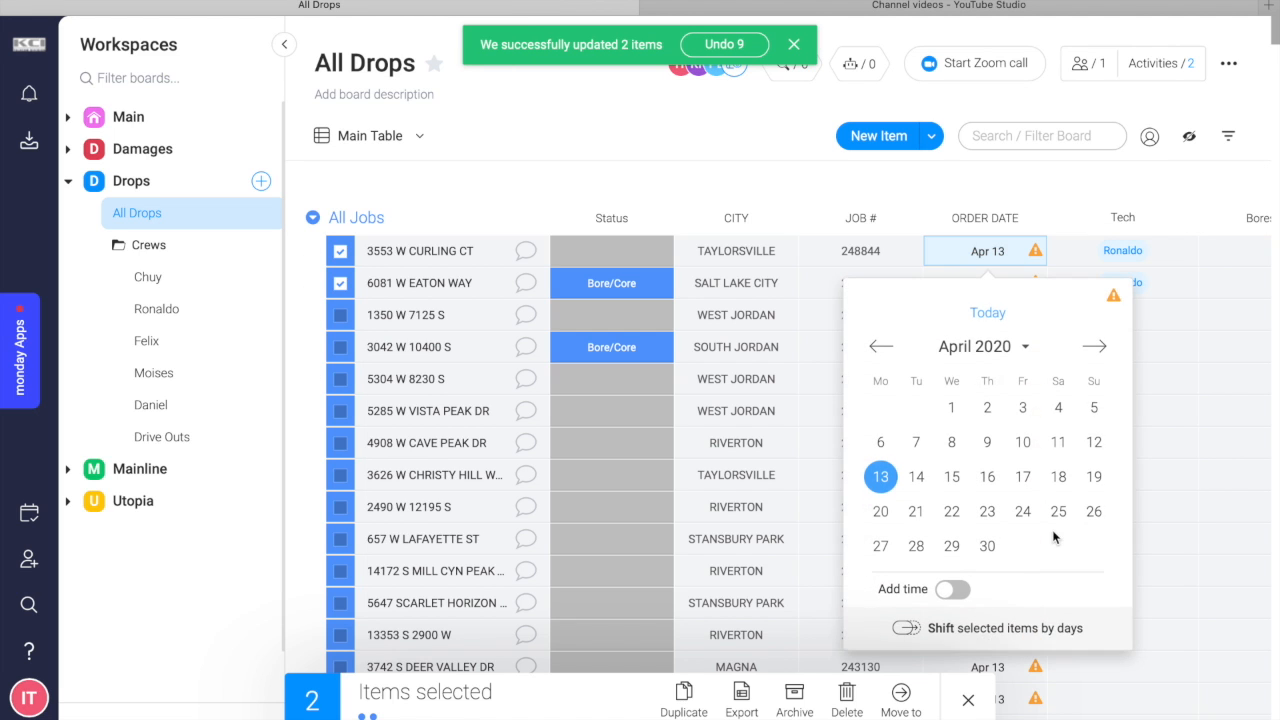
# Move the two selected jobs from All Drops to the assigned technician's crew board.
pyautogui.click(899, 692)
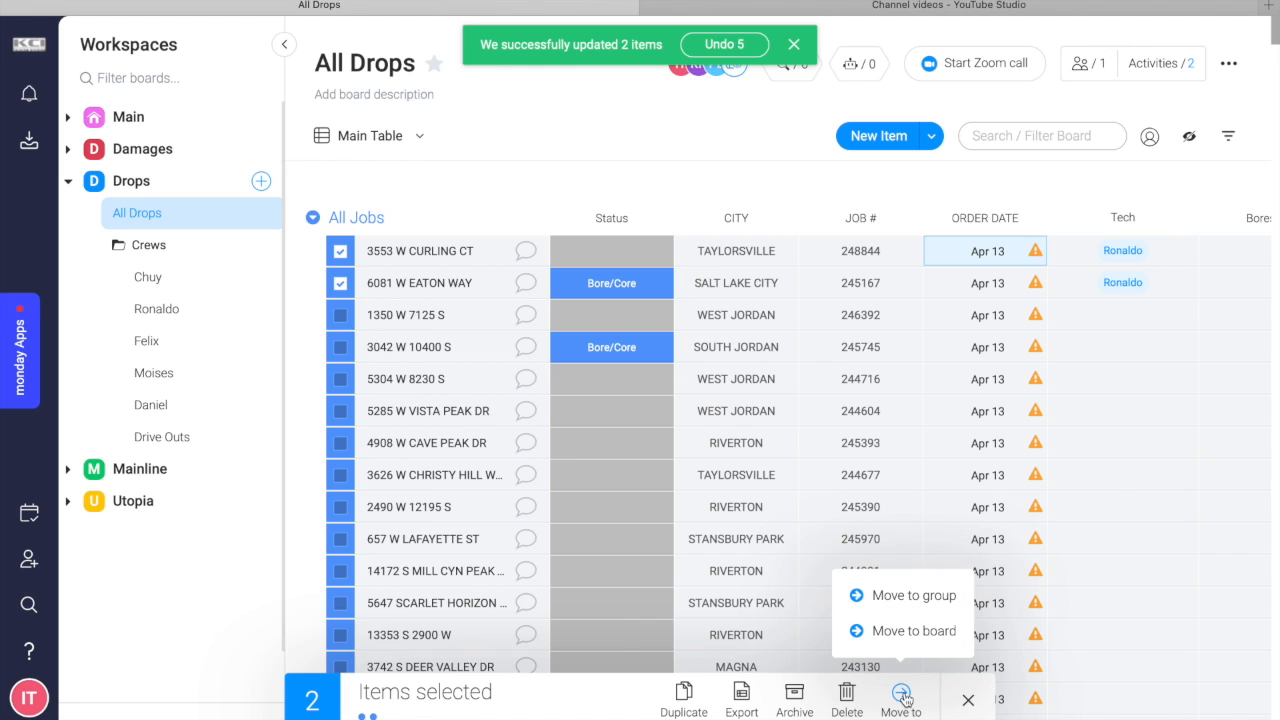
pyautogui.click(914, 631)
pyautogui.scroll(-5, 914, 578)
pyautogui.scroll(3, 914, 578)
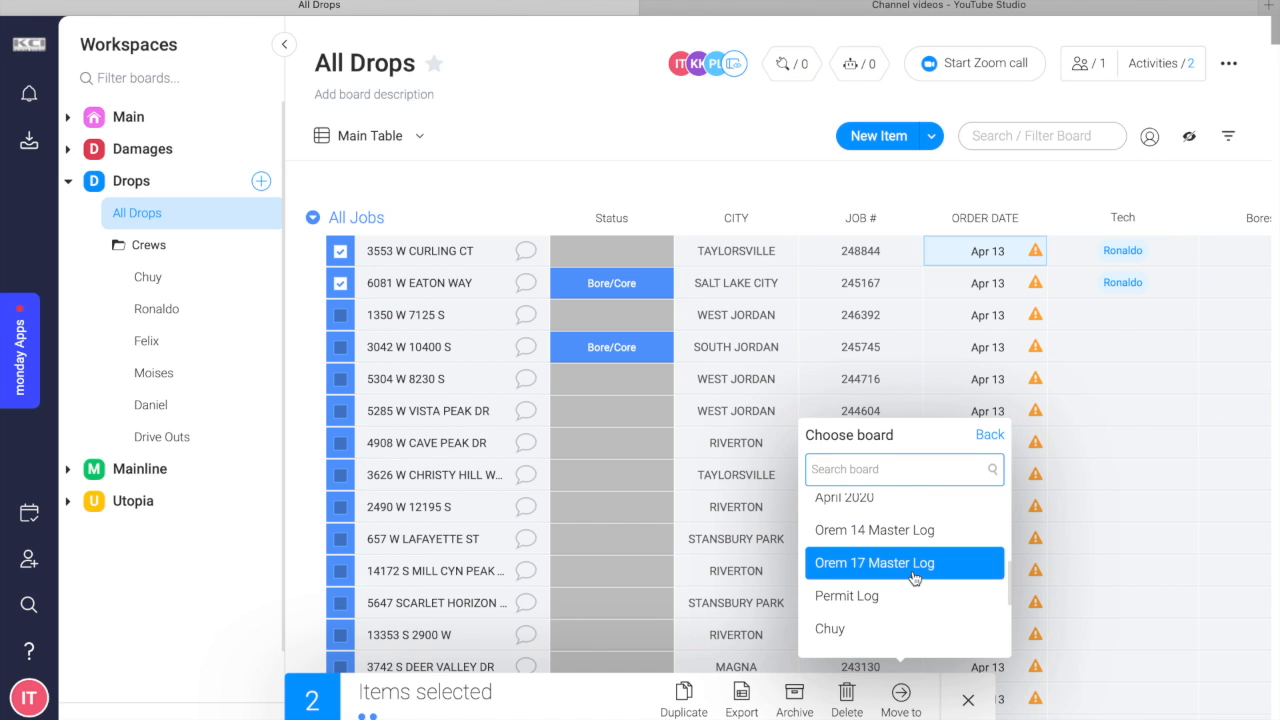
pyautogui.write('ronal')
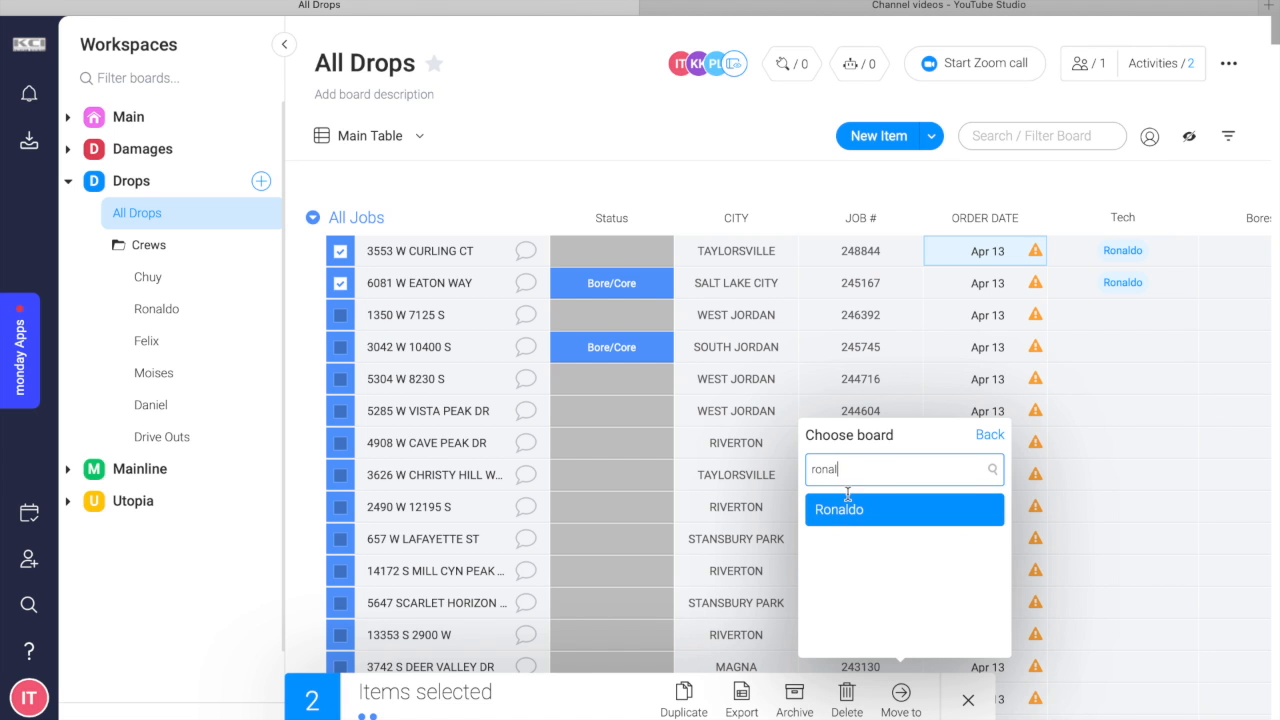
pyautogui.click(849, 510)
pyautogui.click(840, 511)
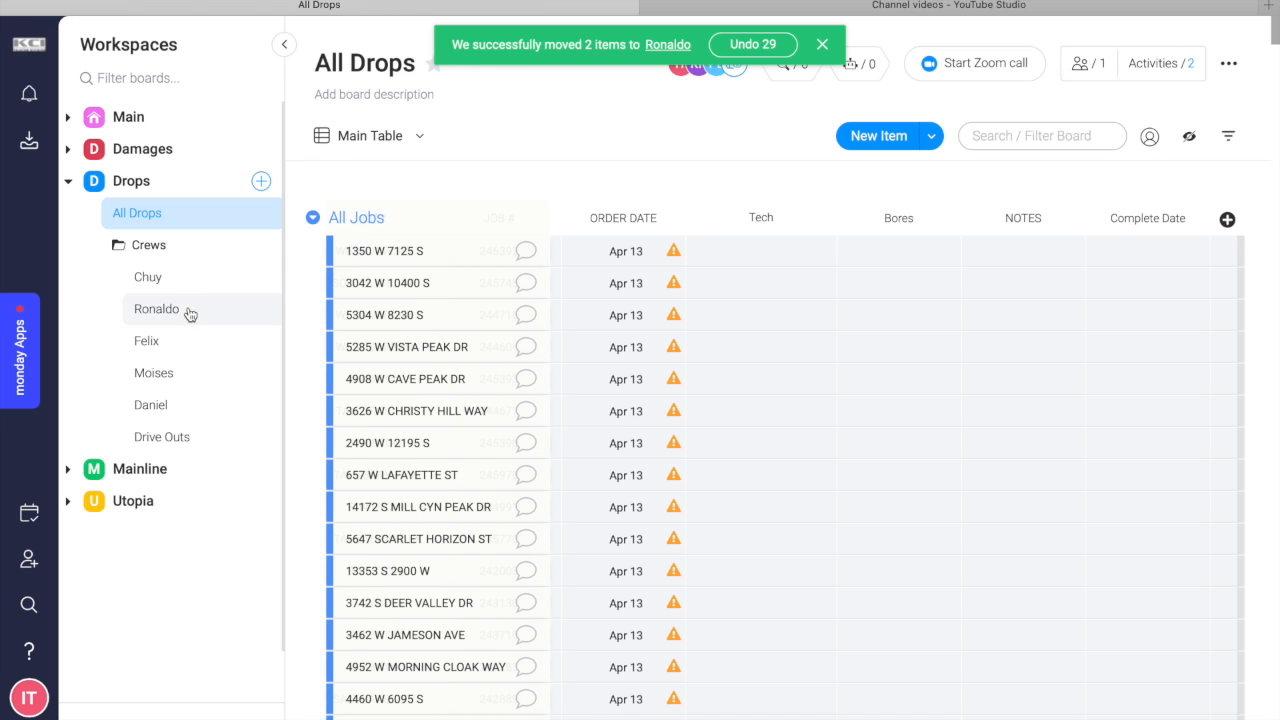
# Check the newly moved jobs and their columns on the technician's crew board, and return to the All Drops board.
pyautogui.click(157, 310)
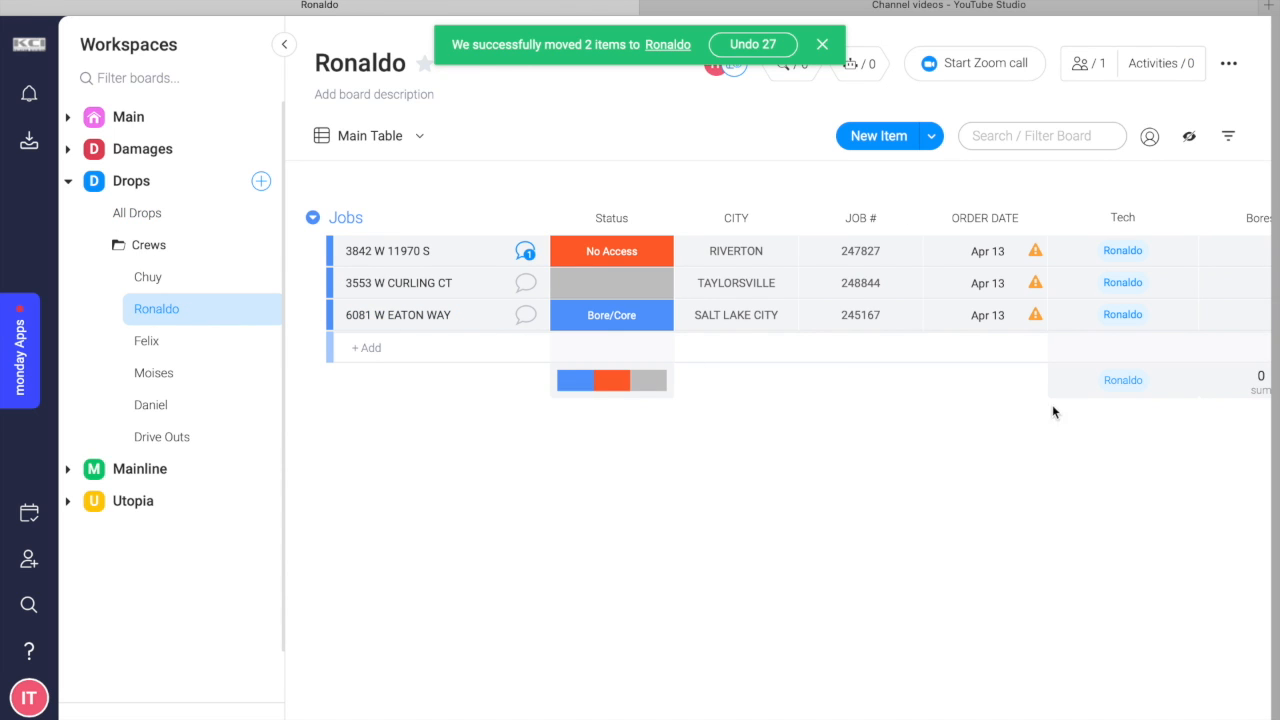
pyautogui.hscroll(5, 973, 410)
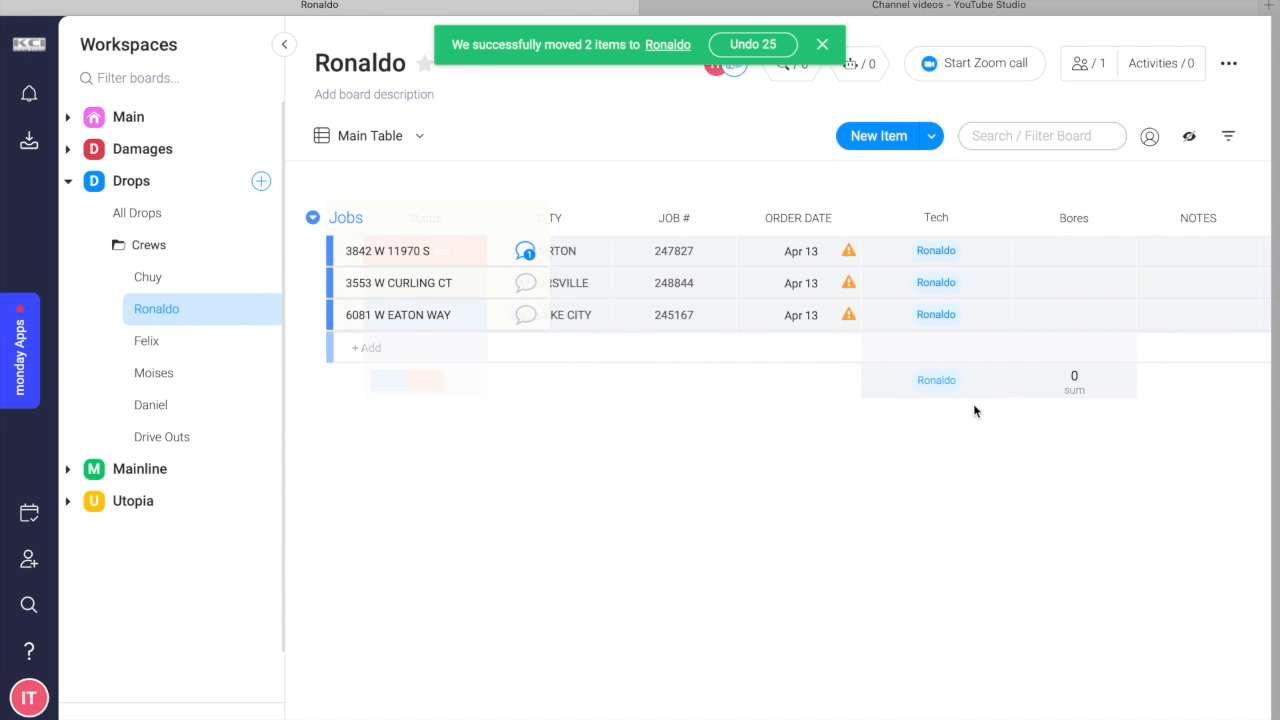
pyautogui.hscroll(-4, 975, 410)
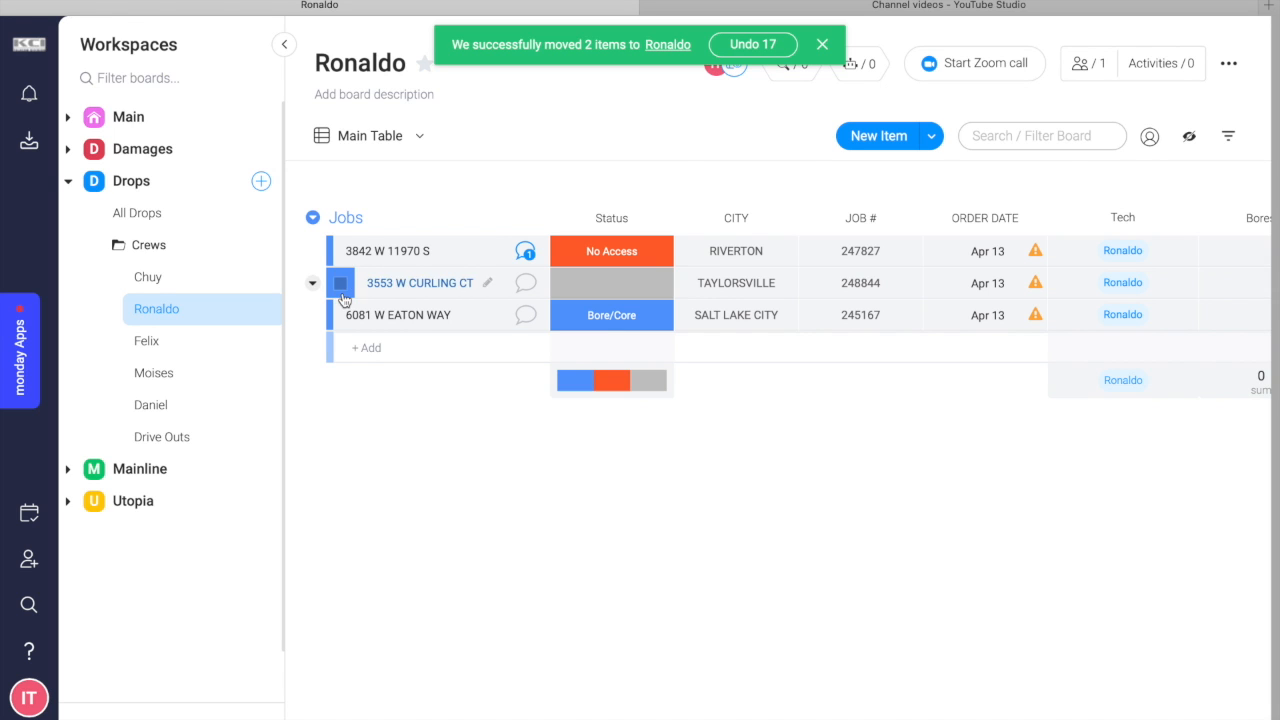
pyautogui.click(175, 215)
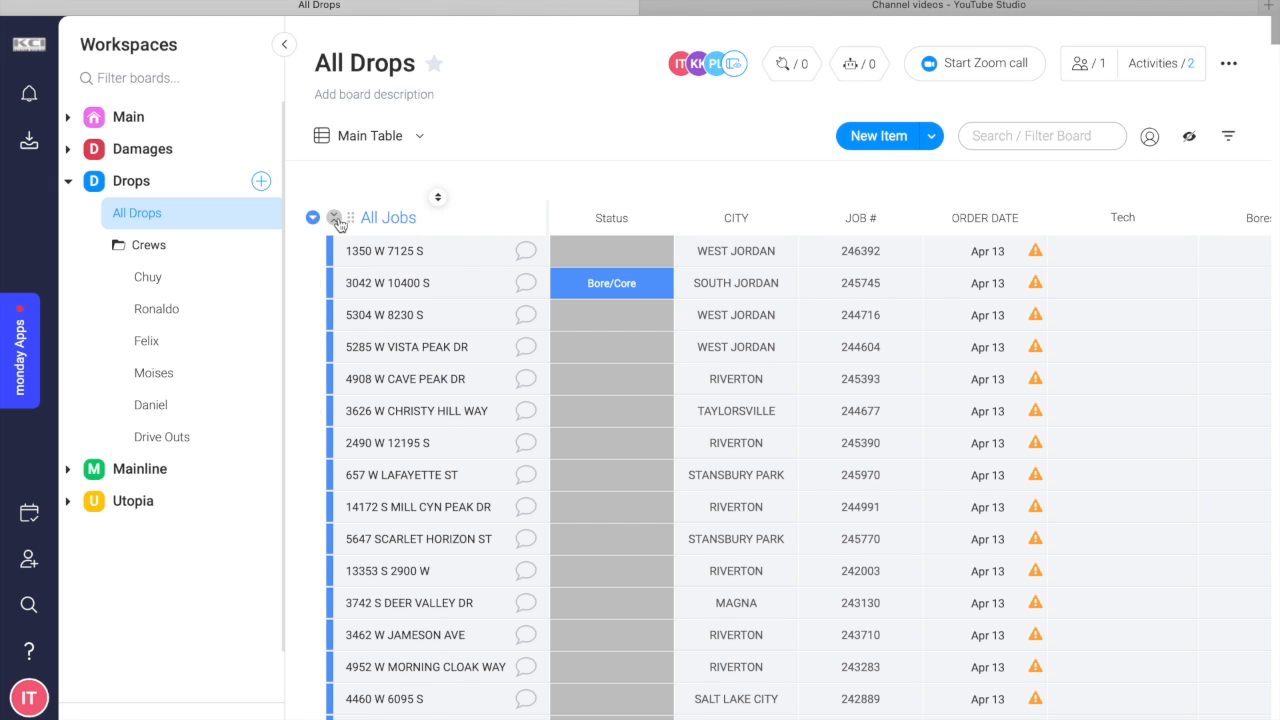
# Collapse the All Drops groups and review the technician's finished jobs at the end of the Completed group.
pyautogui.click(334, 217)
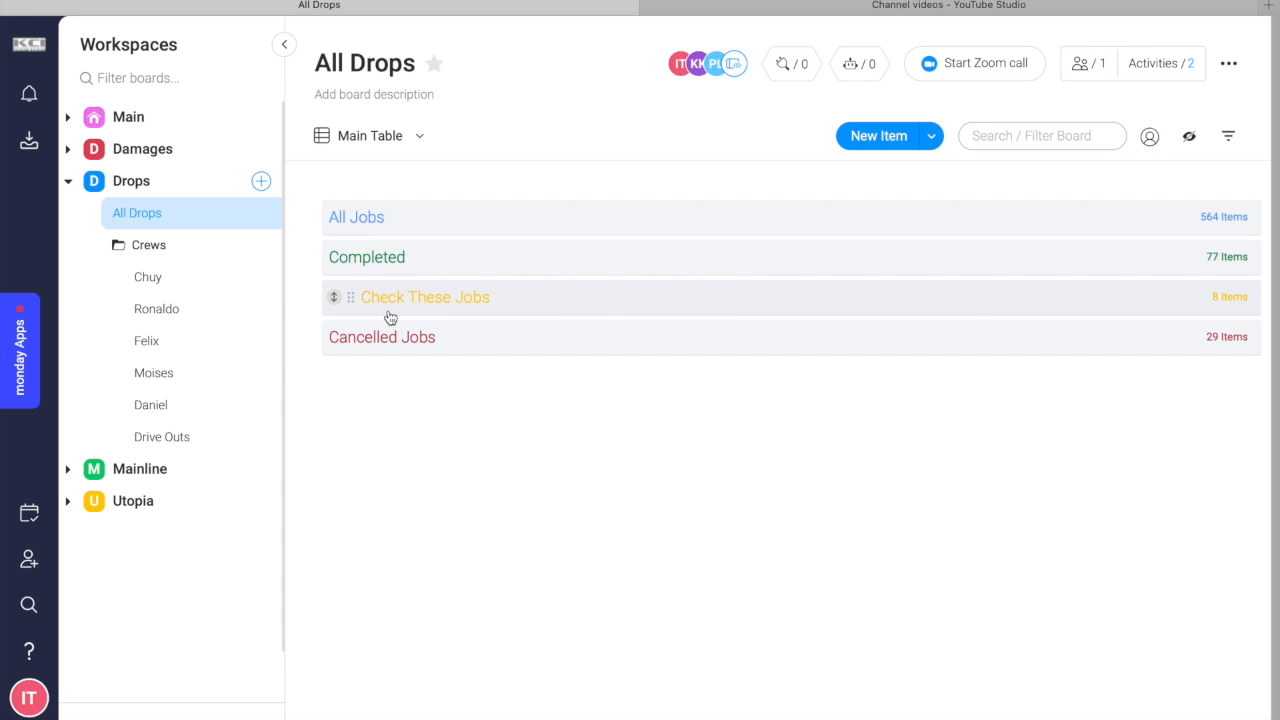
pyautogui.click(417, 266)
pyautogui.scroll(-1, 489, 444)
pyautogui.scroll(-20, 489, 444)
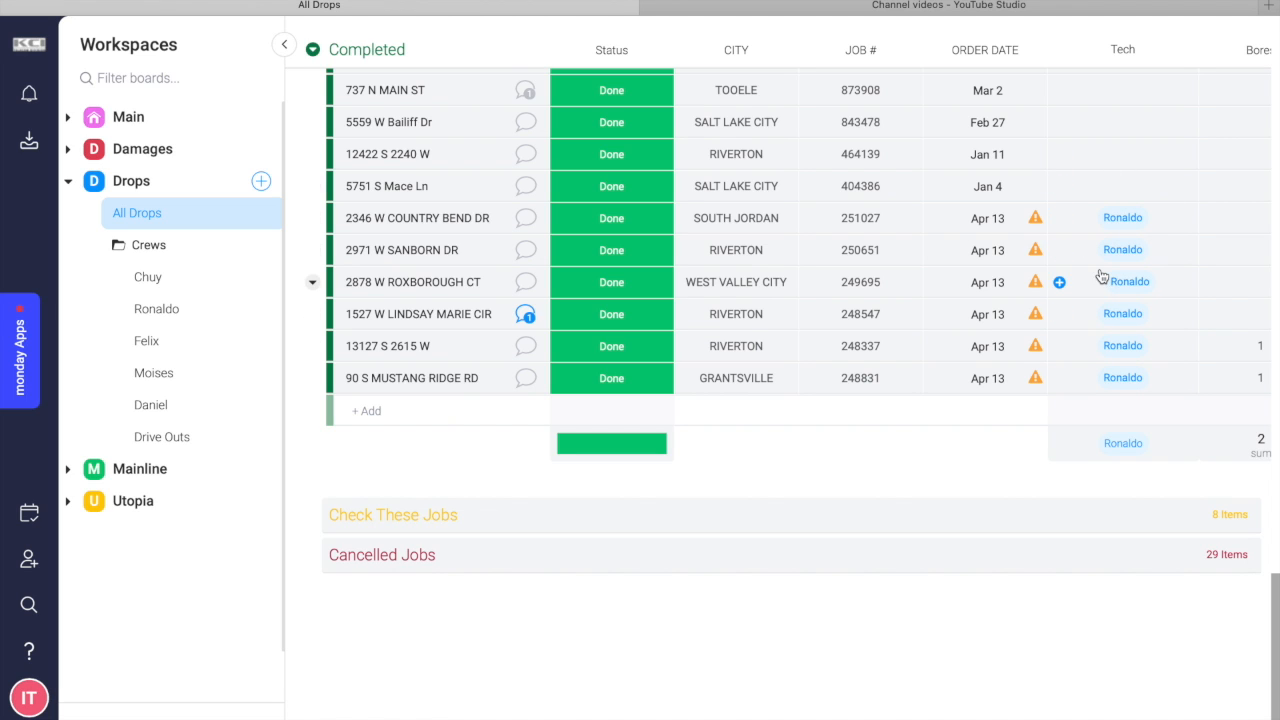
pyautogui.scroll(3, 1100, 277)
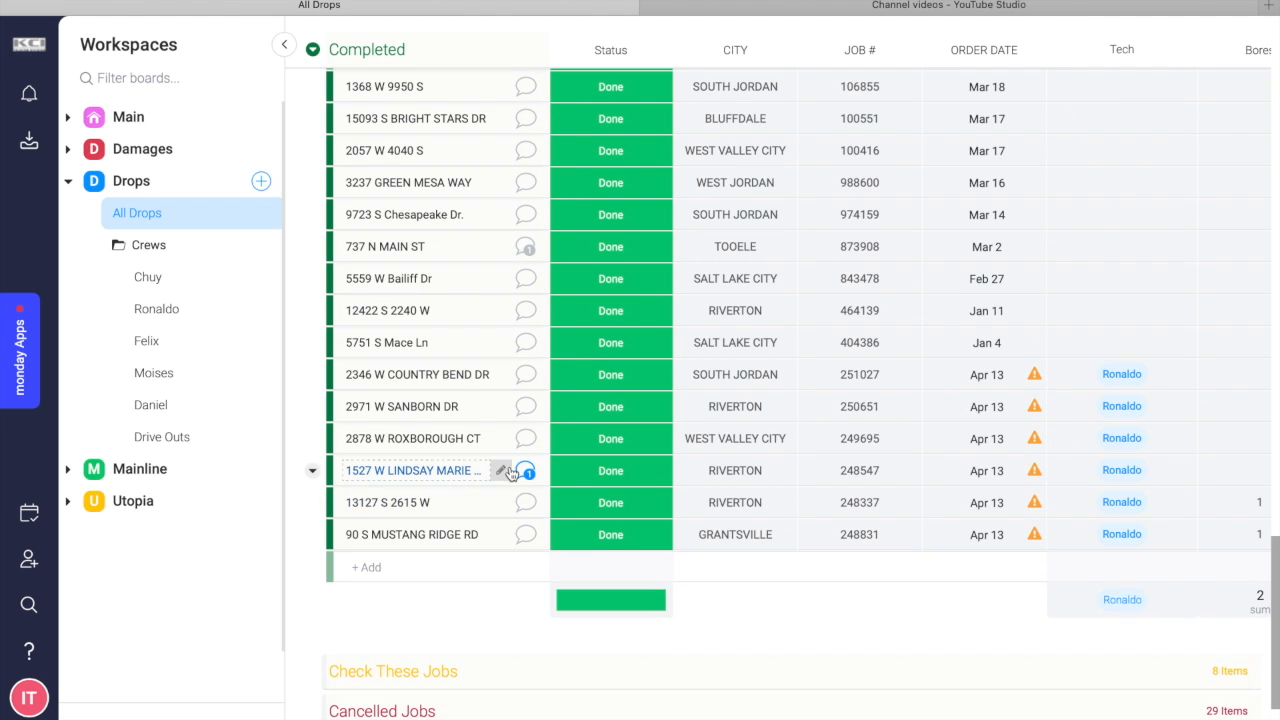
pyautogui.scroll(15, 510, 472)
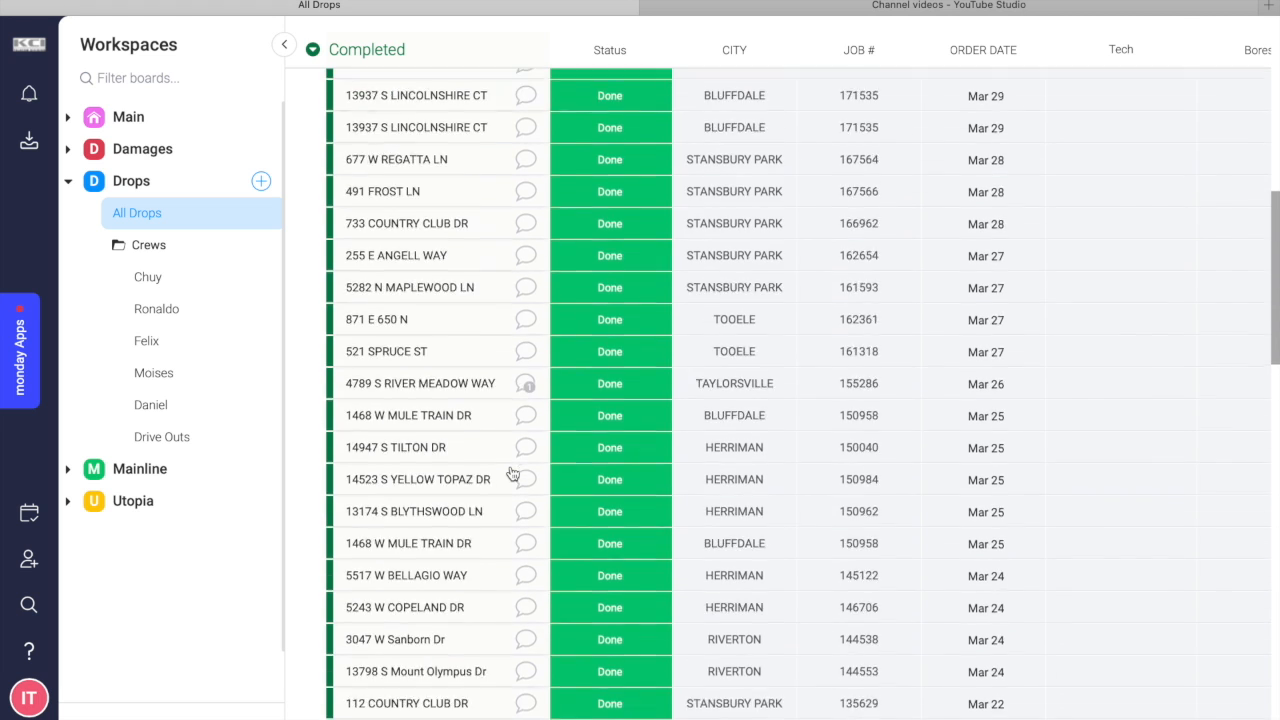
pyautogui.scroll(3, 510, 472)
pyautogui.click(335, 218)
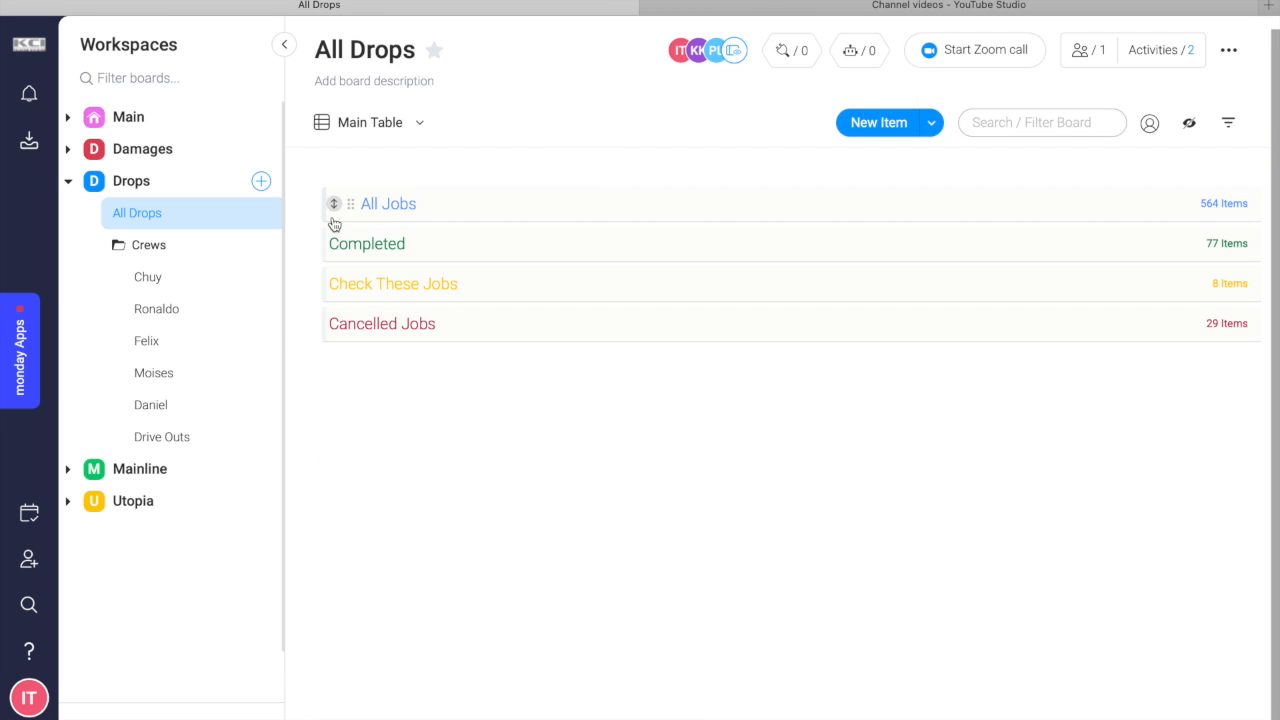
# Review the jobs in the Check These Jobs and Cancelled Jobs groups, and reopen the All Jobs group.
pyautogui.click(428, 292)
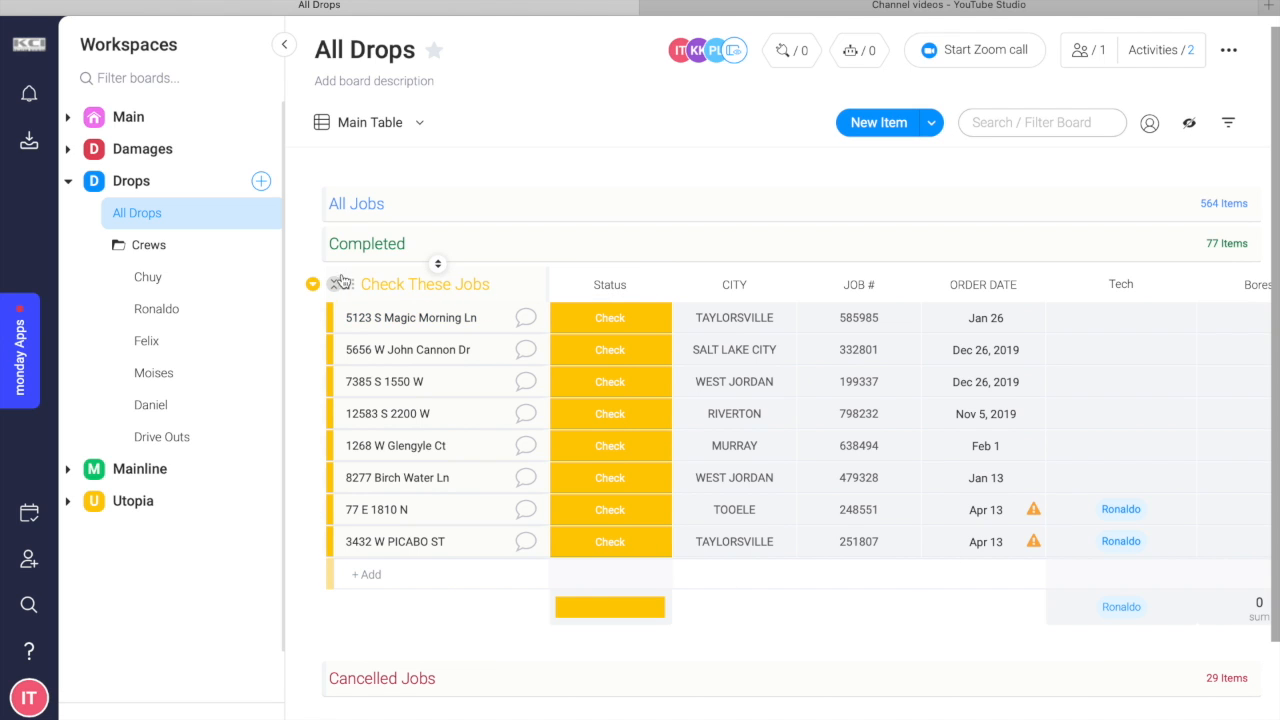
pyautogui.click(337, 287)
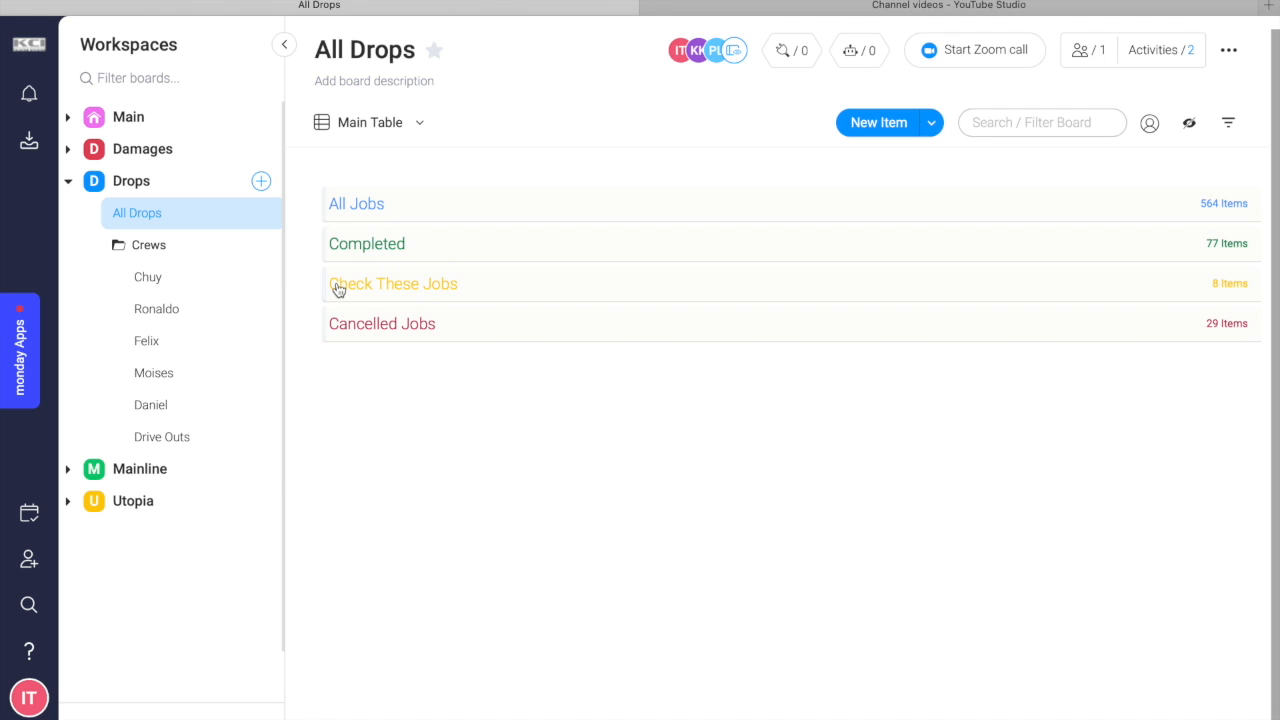
pyautogui.click(420, 334)
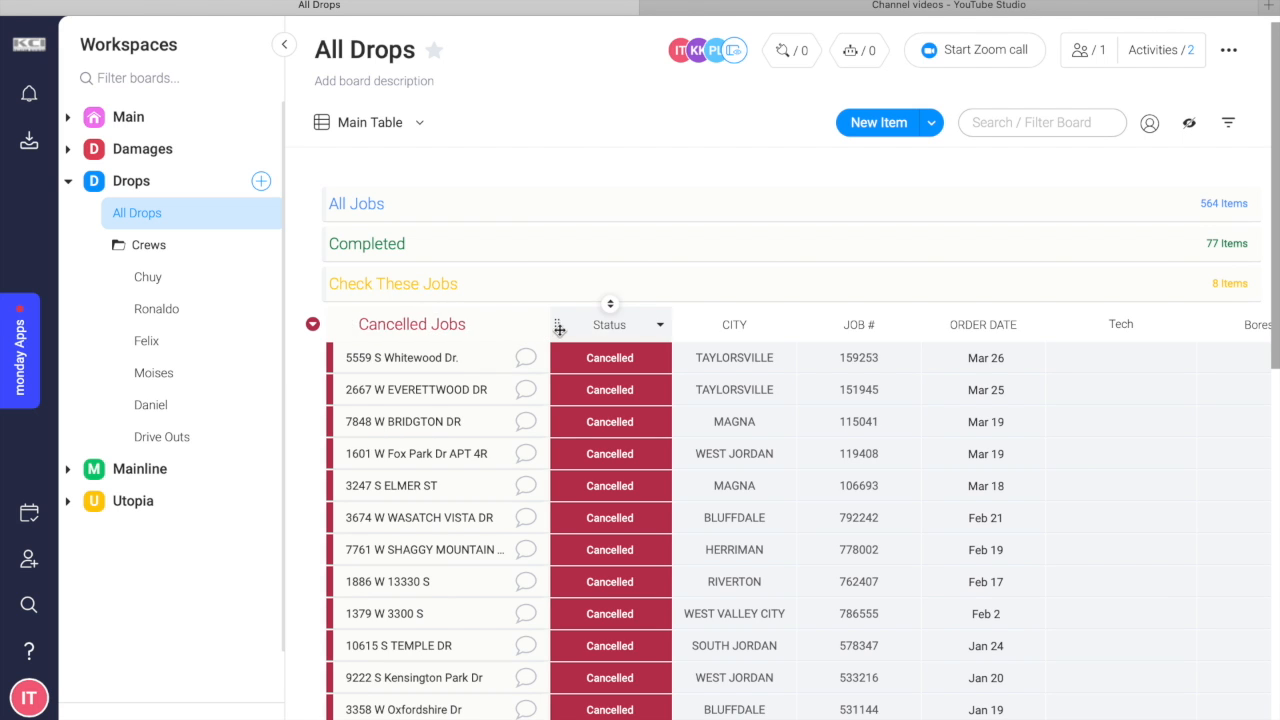
pyautogui.click(595, 360)
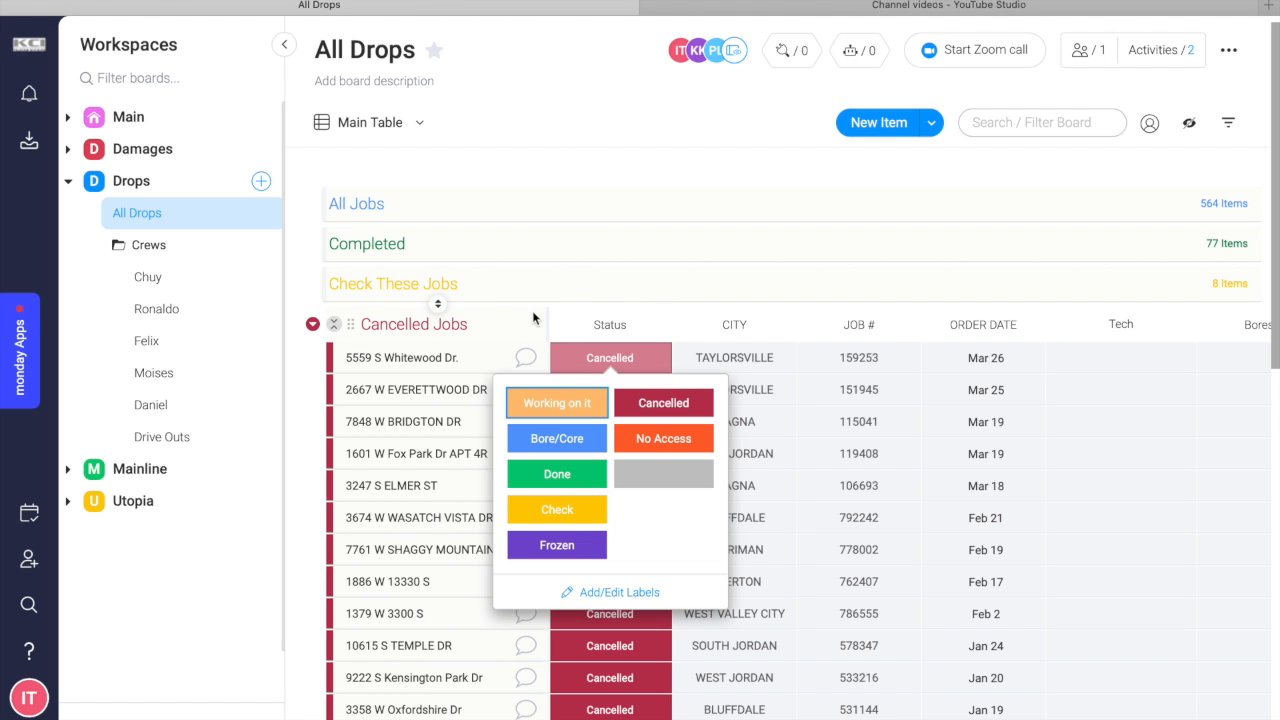
pyautogui.click(315, 357)
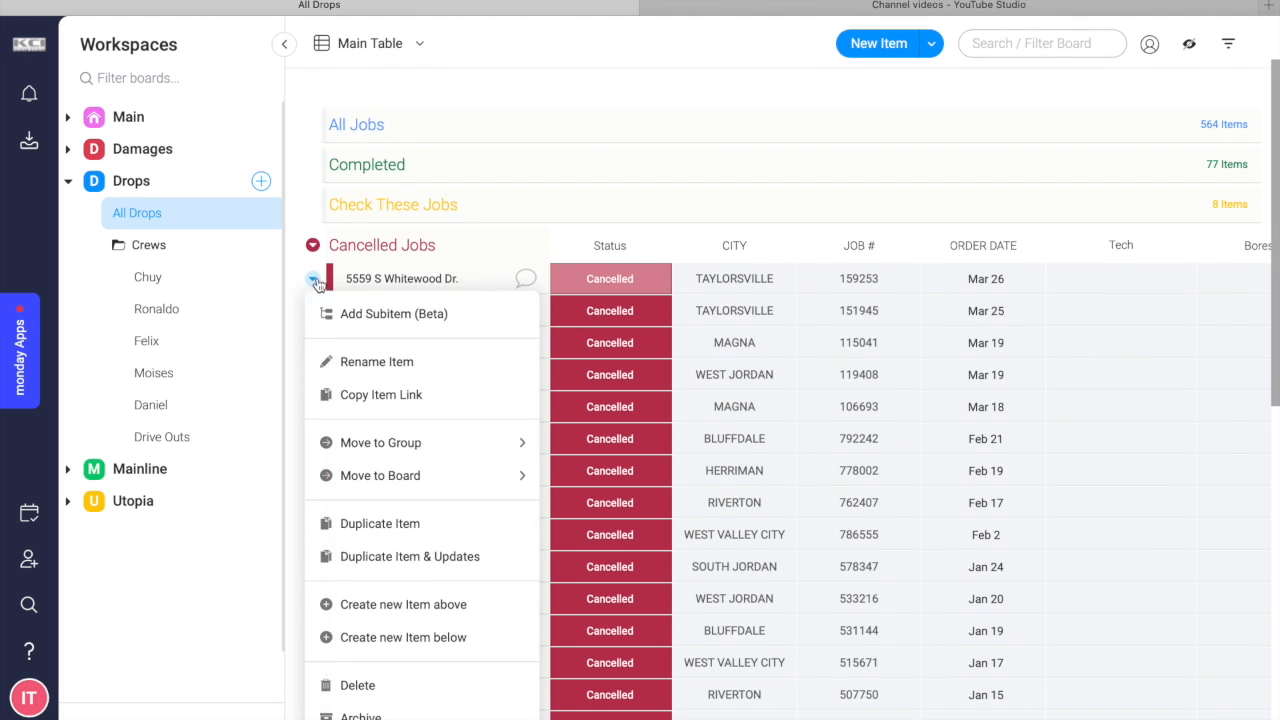
pyautogui.click(315, 281)
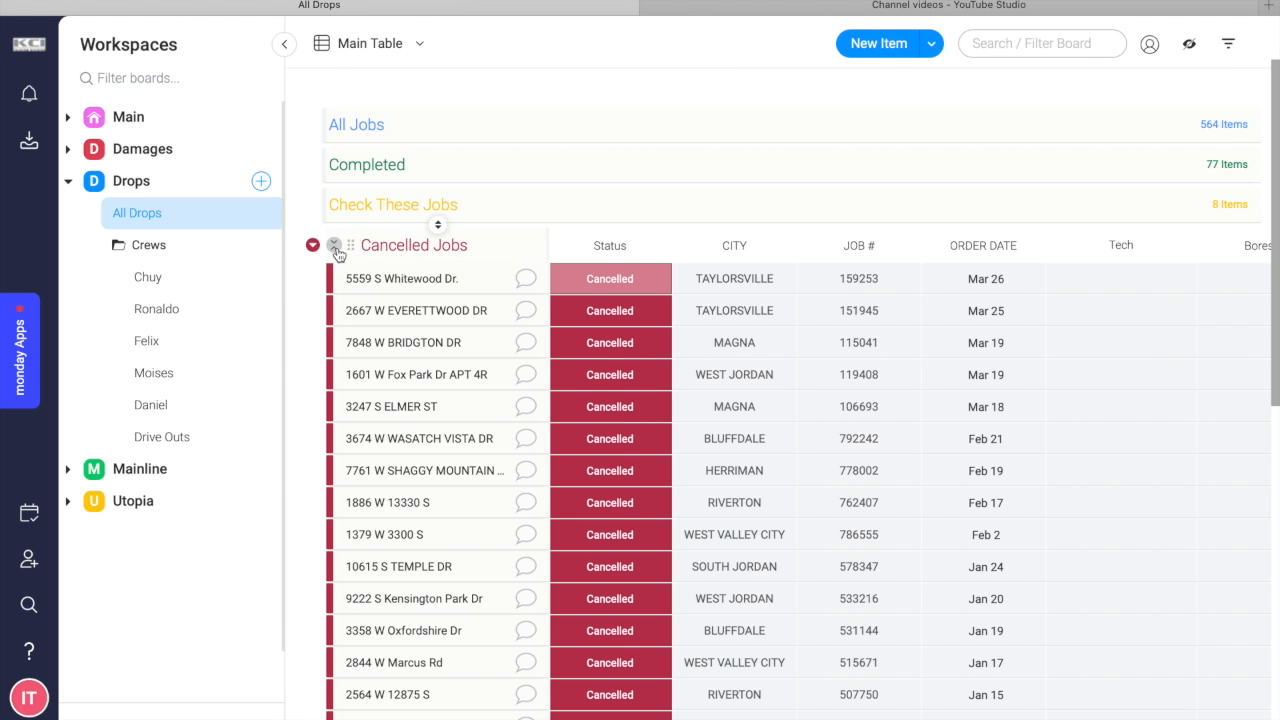
pyautogui.click(318, 248)
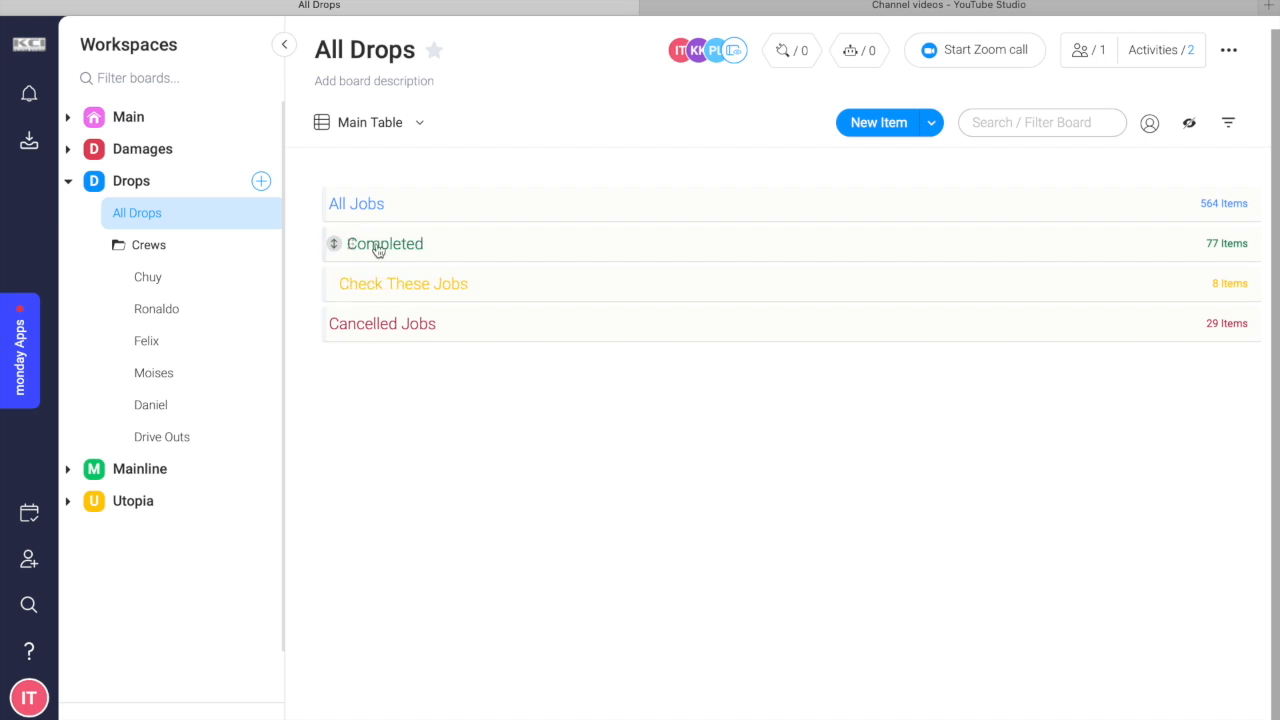
pyautogui.click(420, 210)
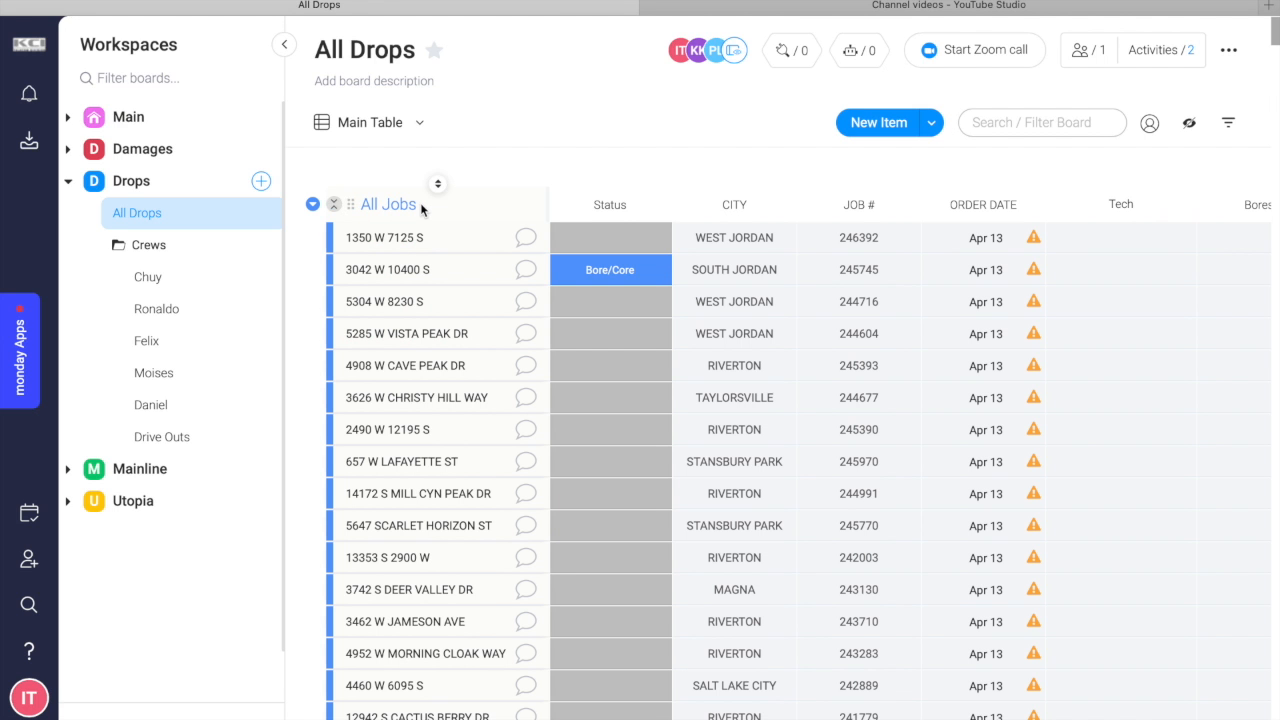